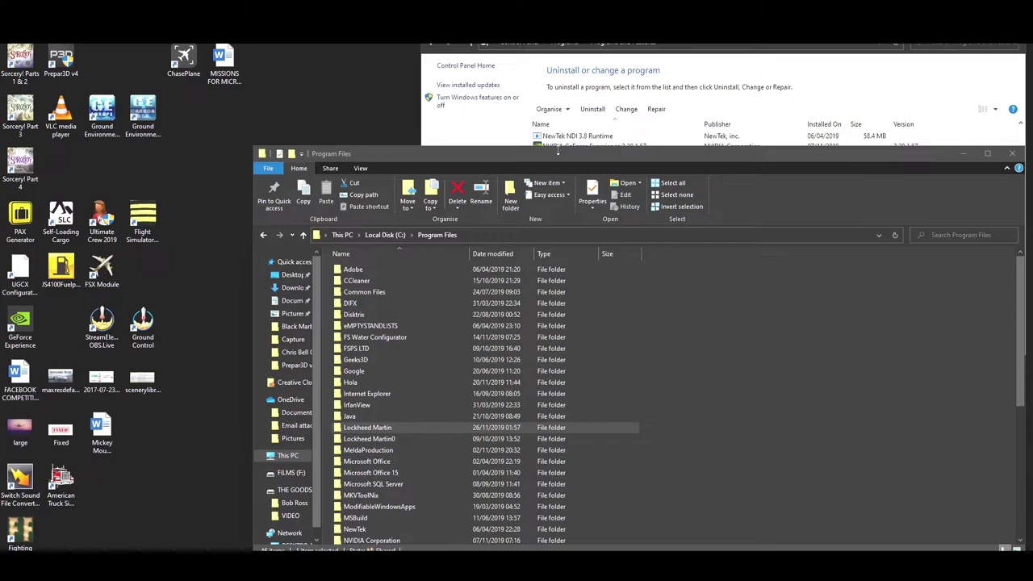
Open the Prepar3D v4 folder inside Lockheed Martin0 in Program Files.
drag(558, 150, 453, 51)
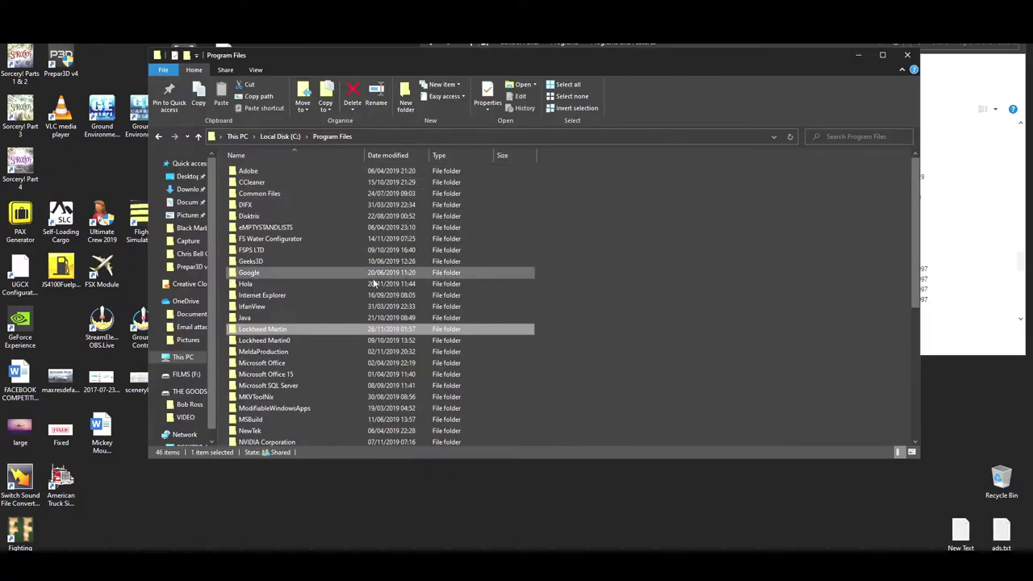
click(292, 342)
double_click(292, 342)
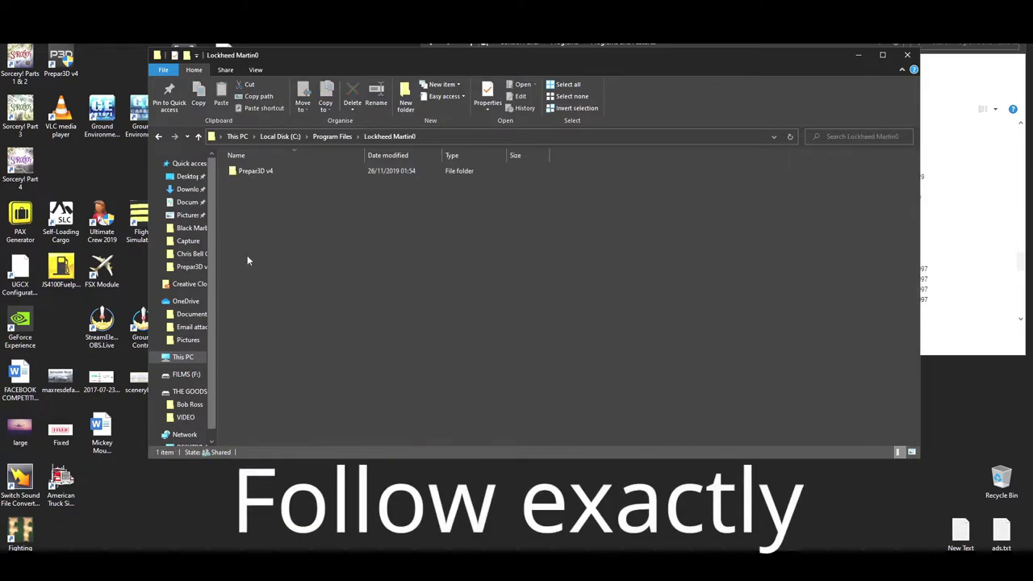
double_click(257, 171)
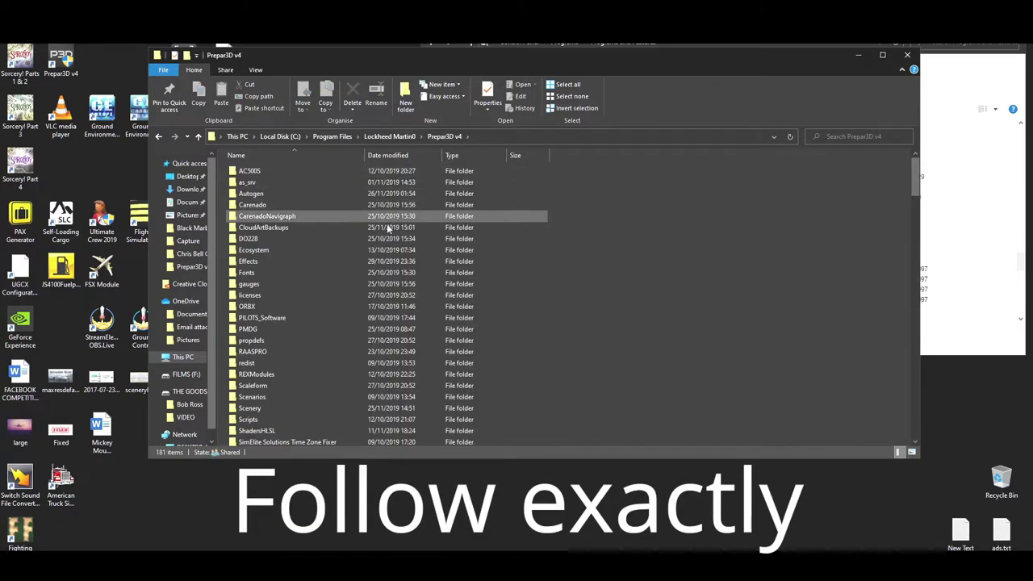
Look through the add-on folders and files in the Prepar3D v4 folder and return to Program Files.
click(257, 307)
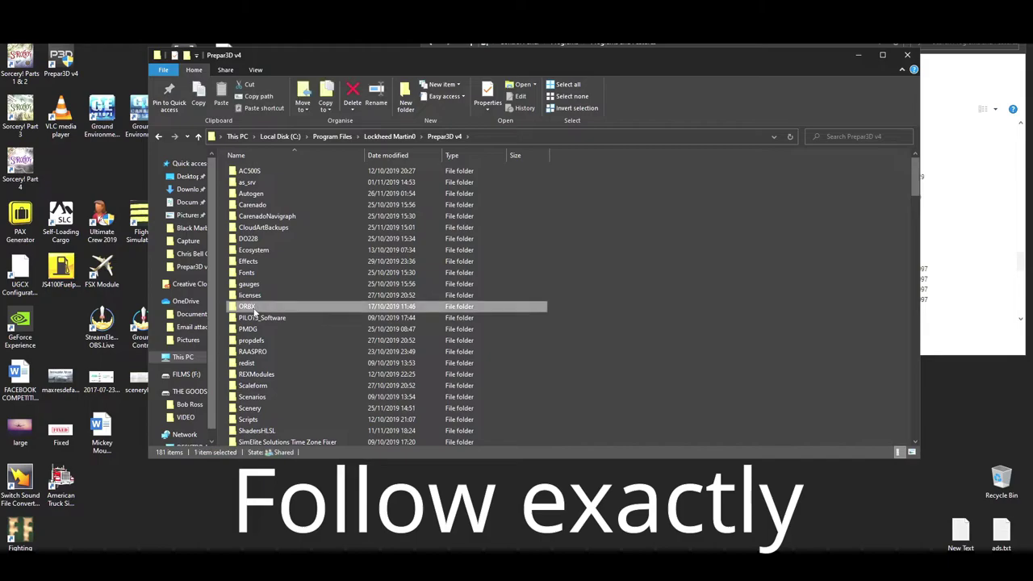
click(258, 319)
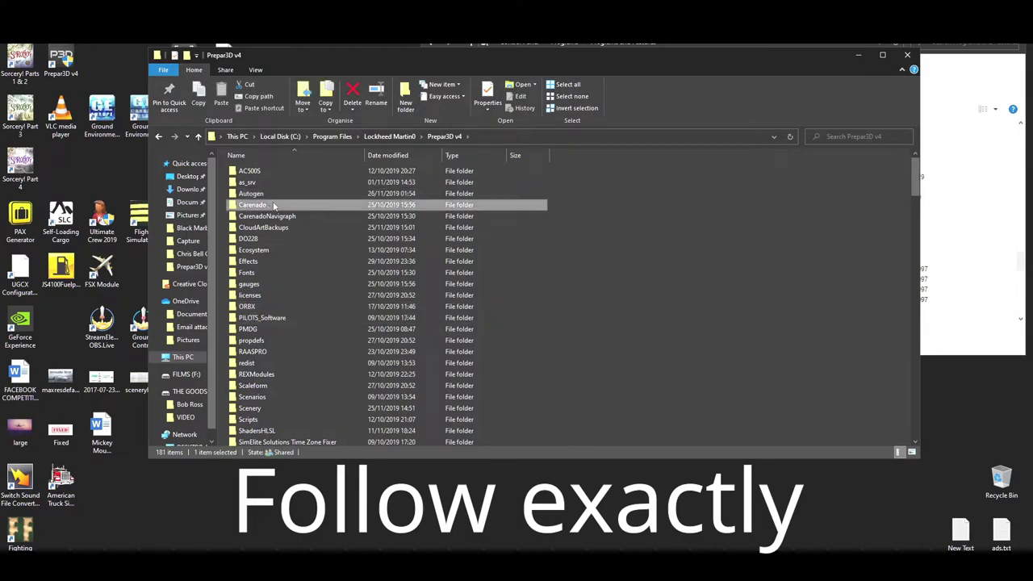
scroll(736, 394, down, 10)
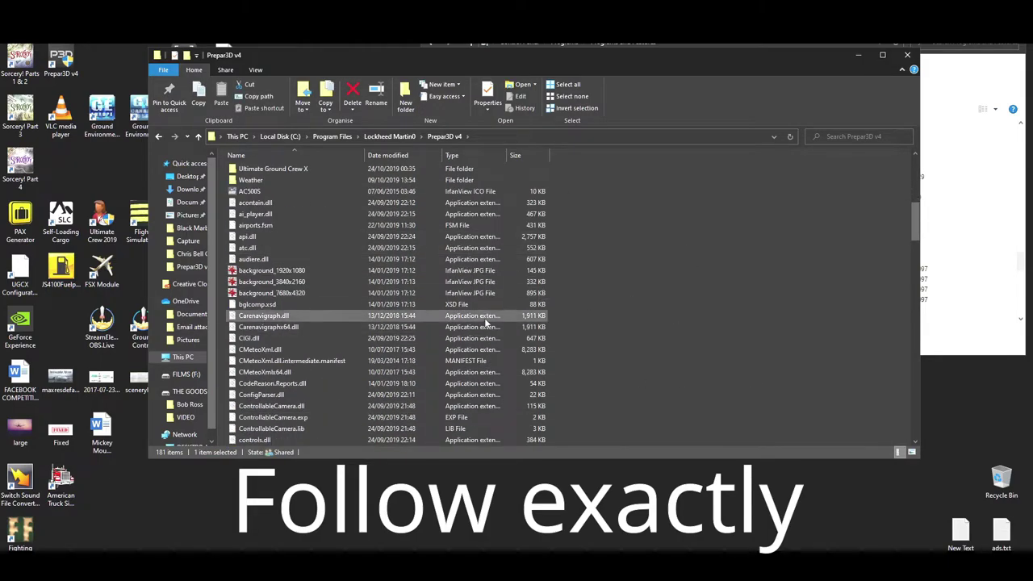
scroll(484, 323, up, 10)
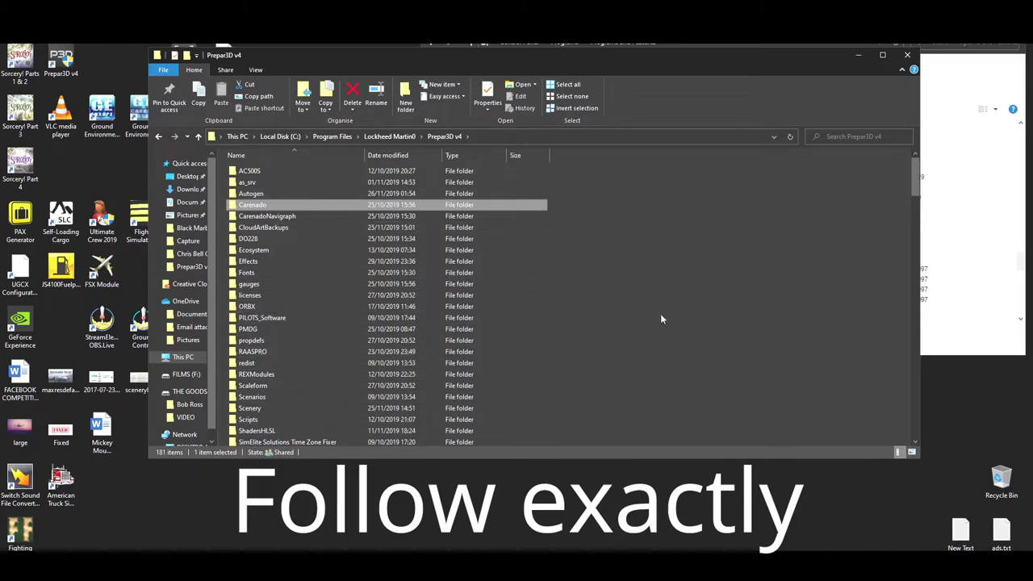
scroll(671, 318, down, 4)
scroll(671, 320, down, 8)
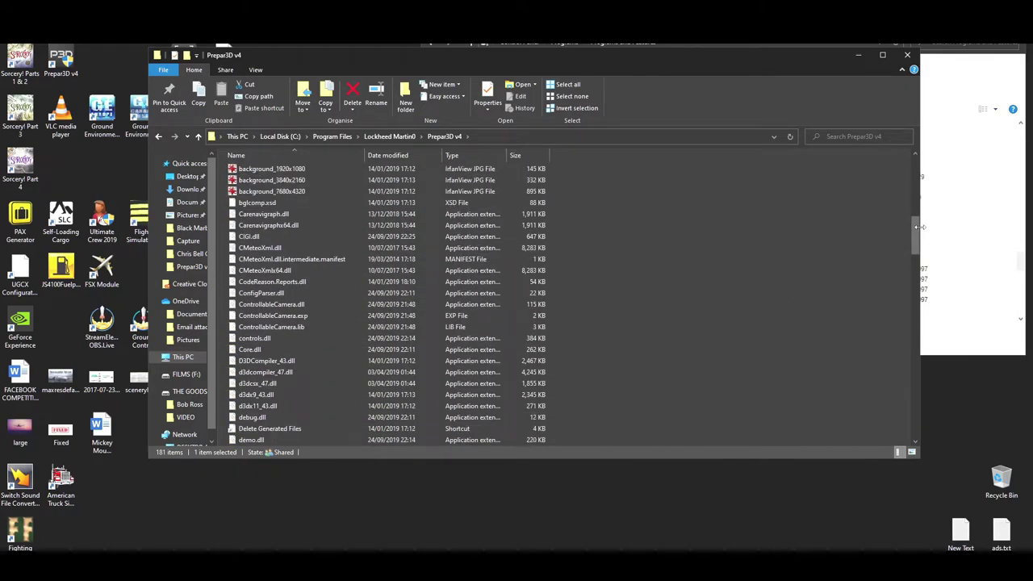
drag(918, 264, 901, 195)
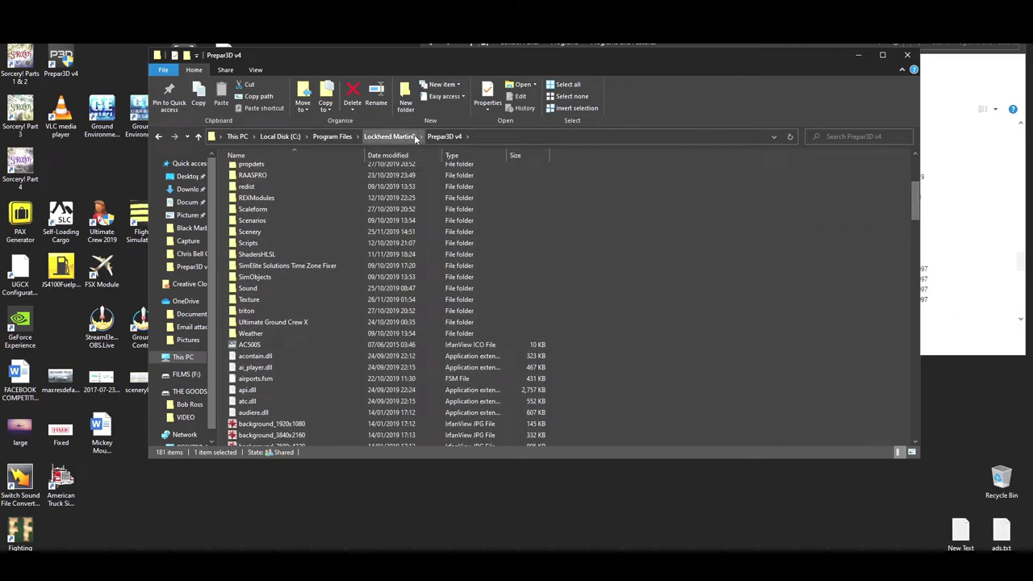
click(330, 136)
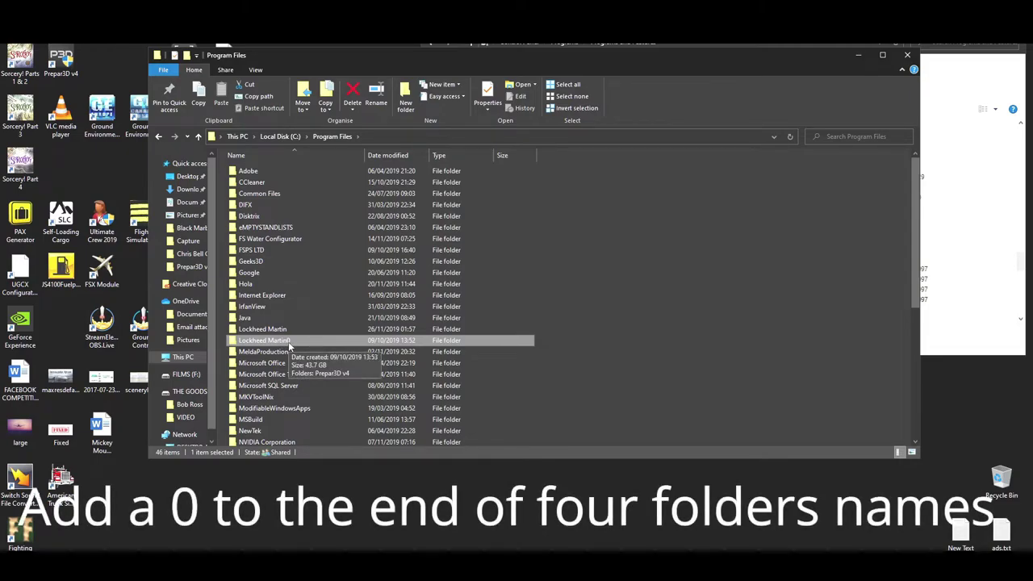
Locate the Lockheed Martin0 folder in AppData\Local of the user profile on drive C.
click(274, 137)
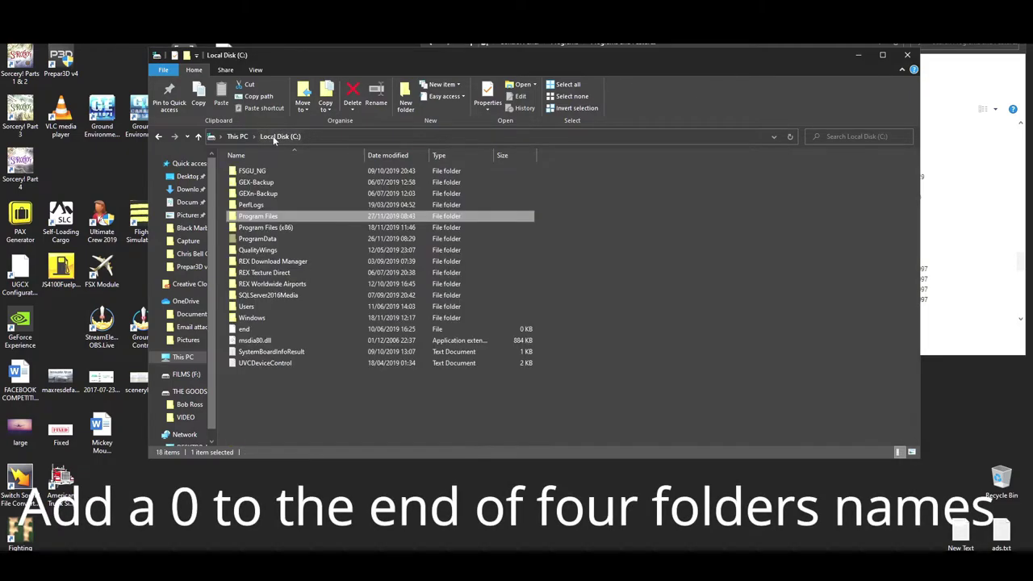
double_click(304, 307)
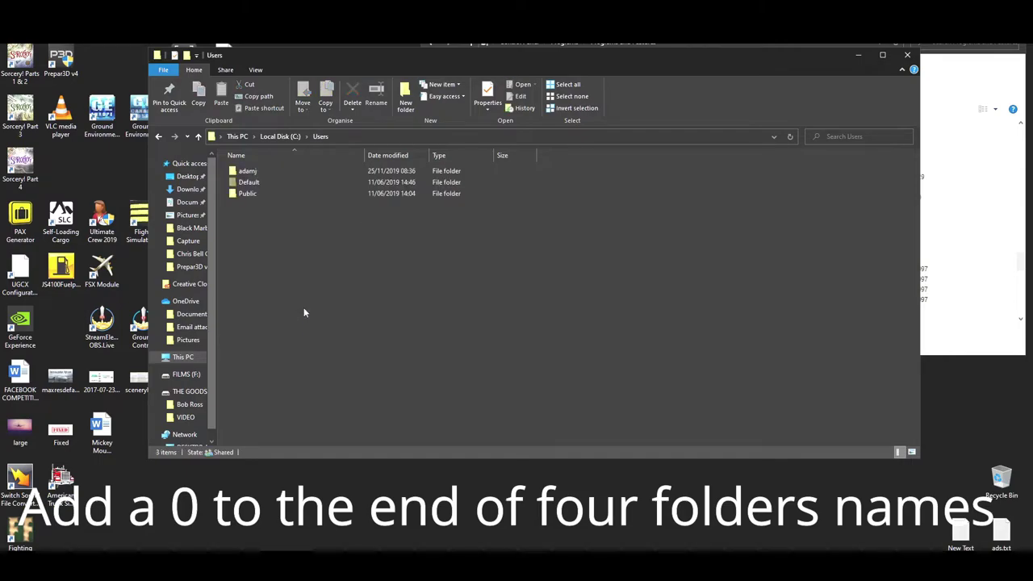
double_click(280, 172)
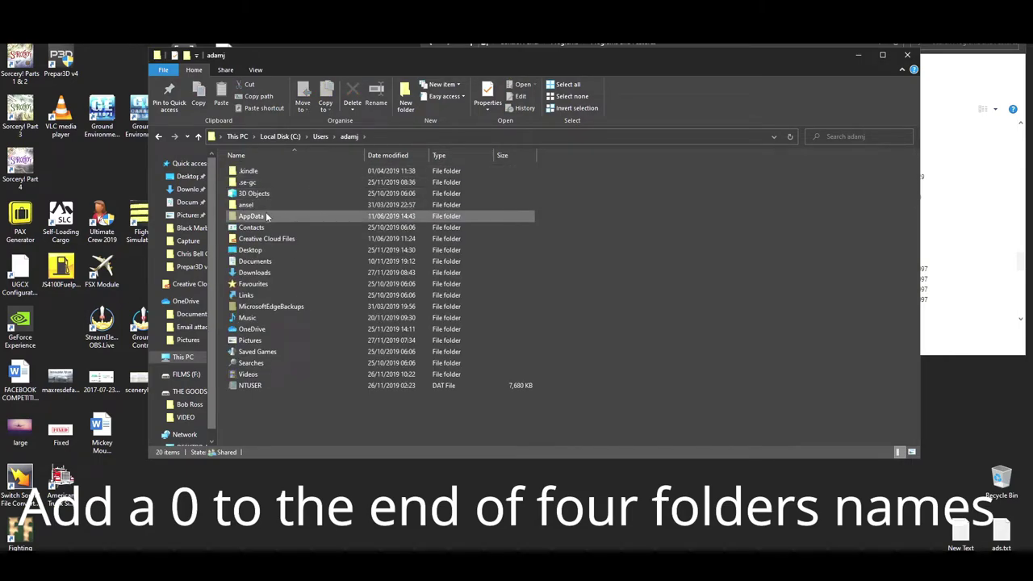
double_click(269, 217)
click(263, 174)
click(261, 195)
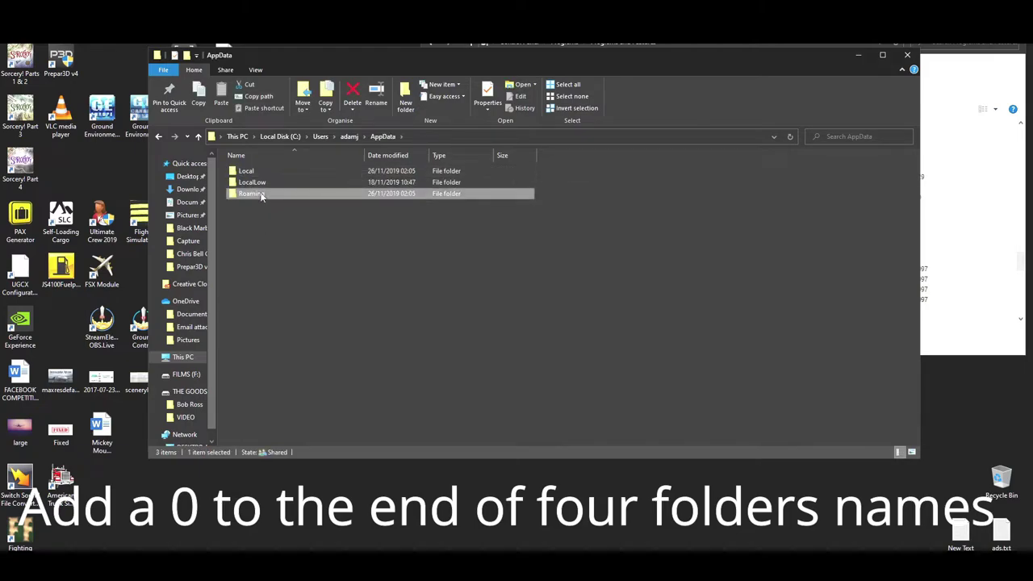
double_click(262, 175)
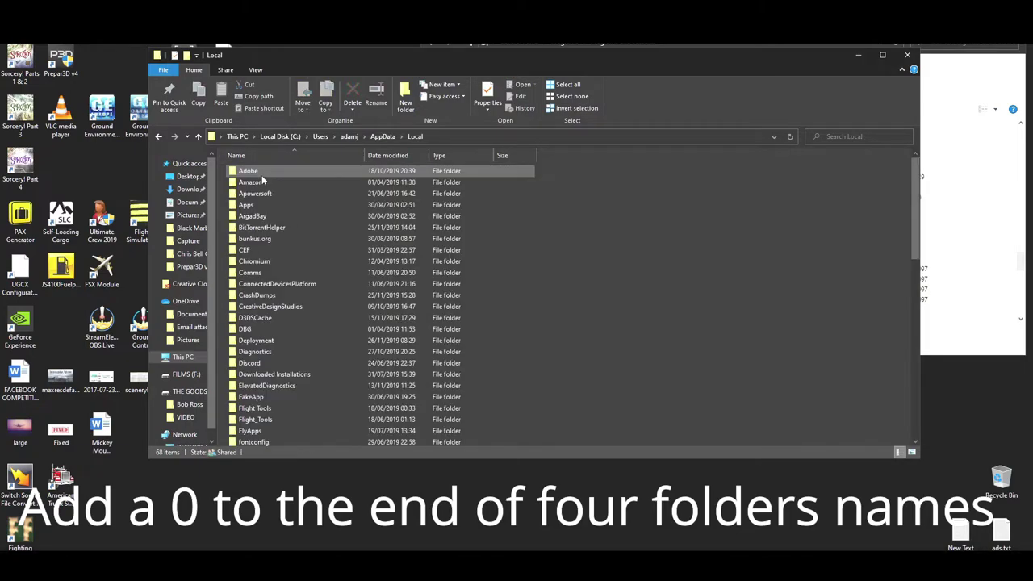
scroll(288, 387, down, 5)
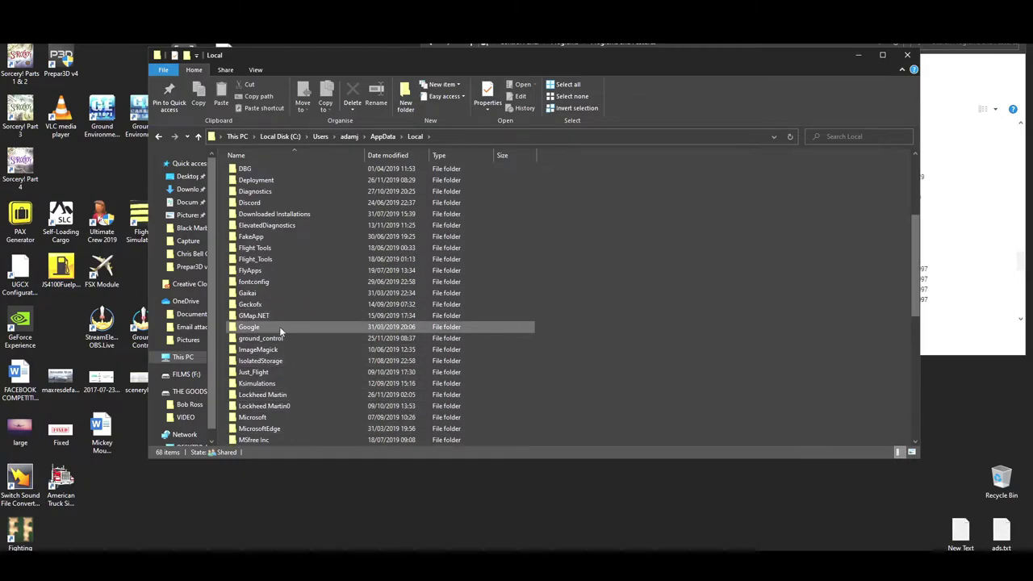
click(291, 407)
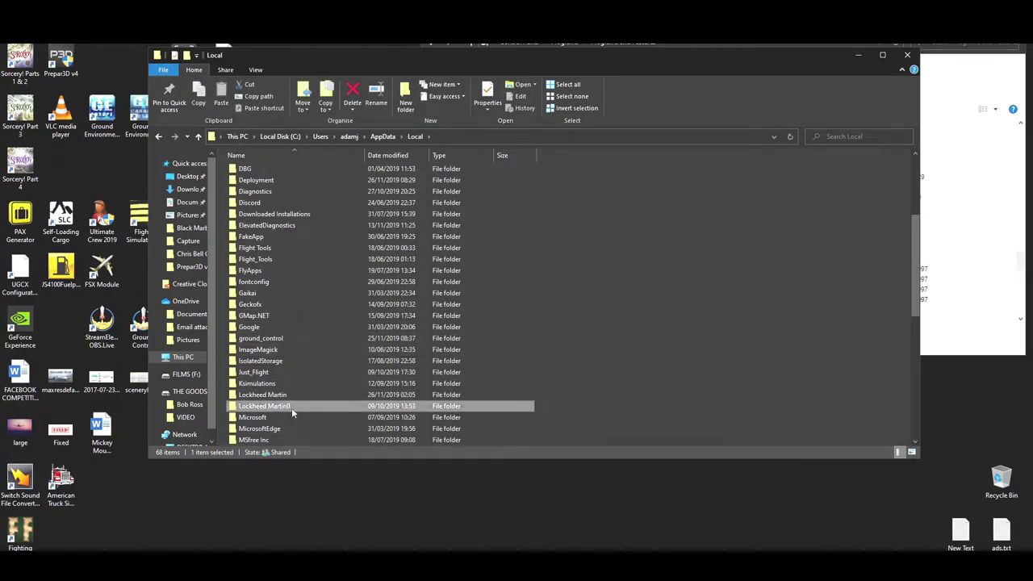
Locate the Lockheed Martin0 folder in AppData\Roaming, and open the ProgramData folder on drive C.
click(378, 137)
double_click(270, 196)
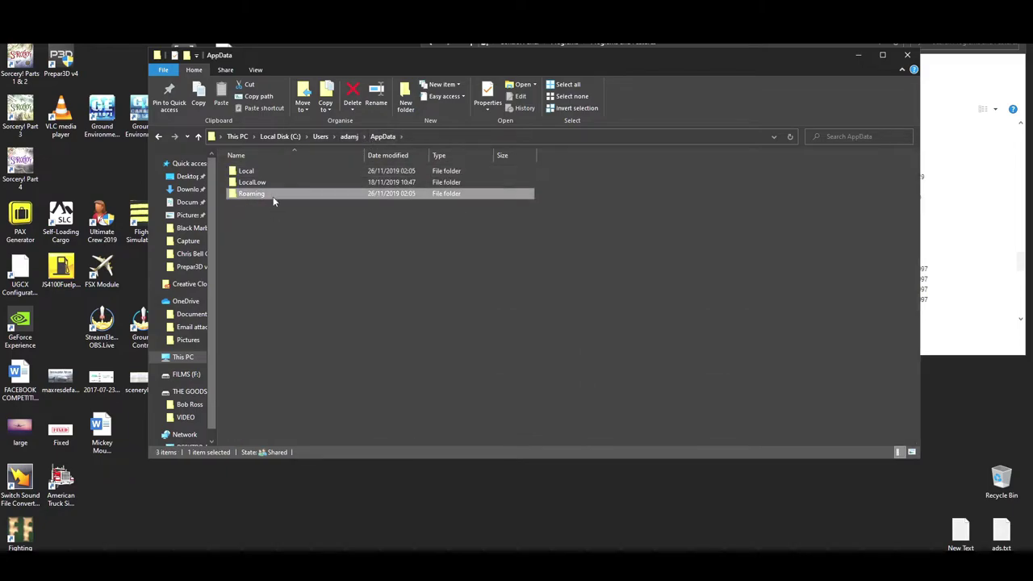
click(351, 364)
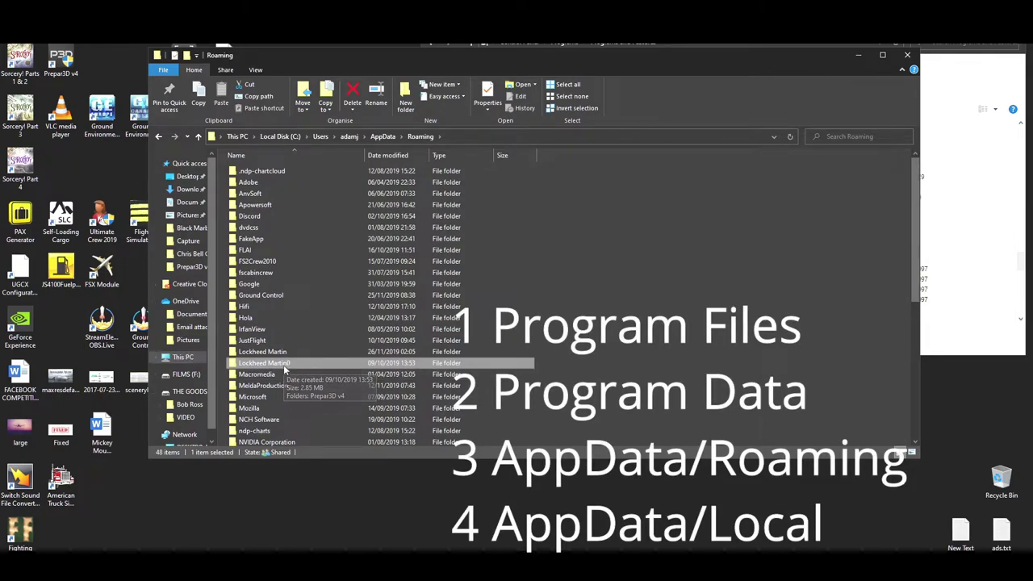
click(297, 137)
double_click(305, 237)
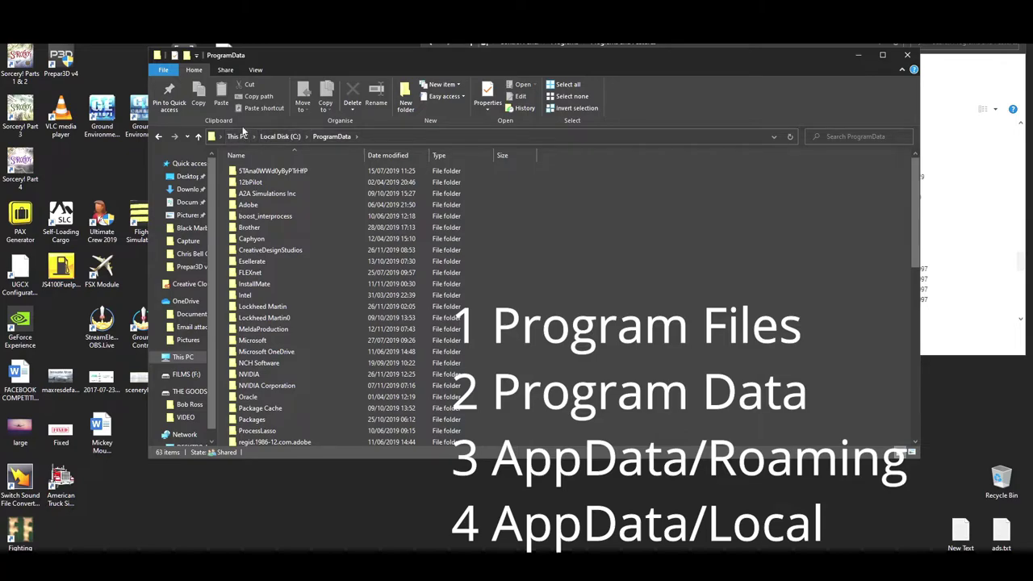
Bring the Programs and Features window over the file window and point out the Prepar3D v4 Client, Scenery and Content entries.
click(969, 242)
drag(561, 50, 275, 46)
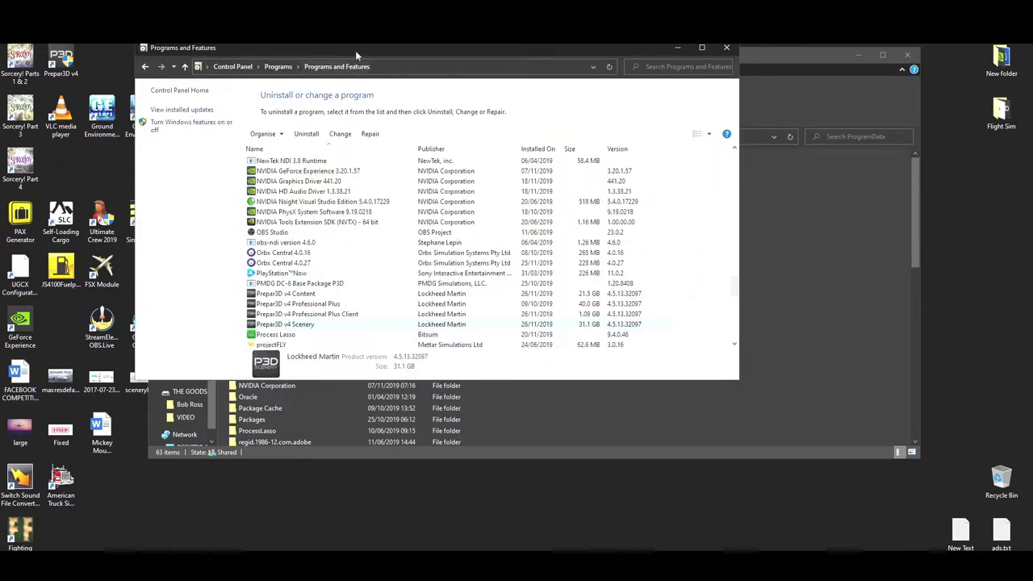
drag(357, 53, 368, 111)
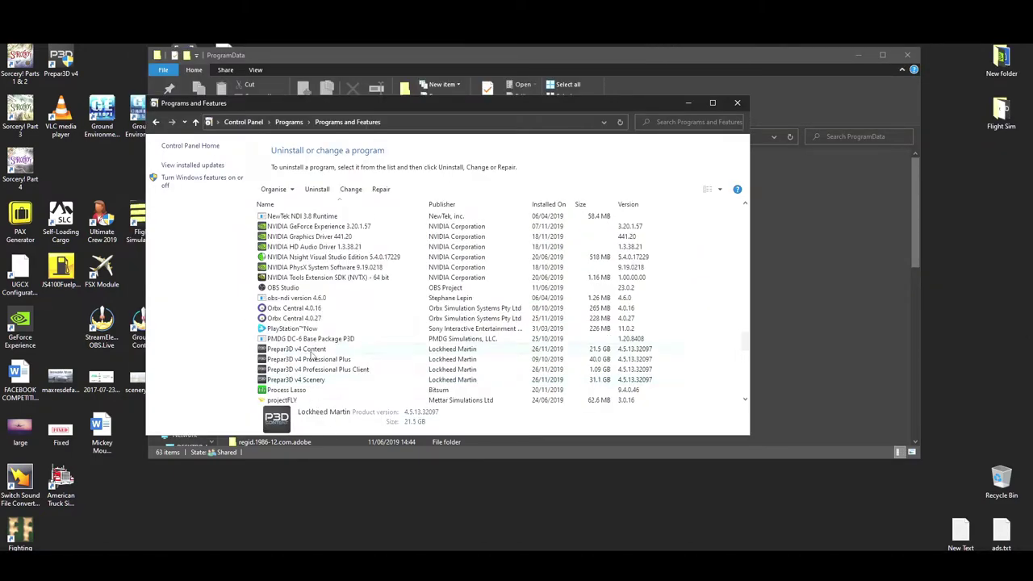
click(358, 369)
click(310, 381)
click(319, 352)
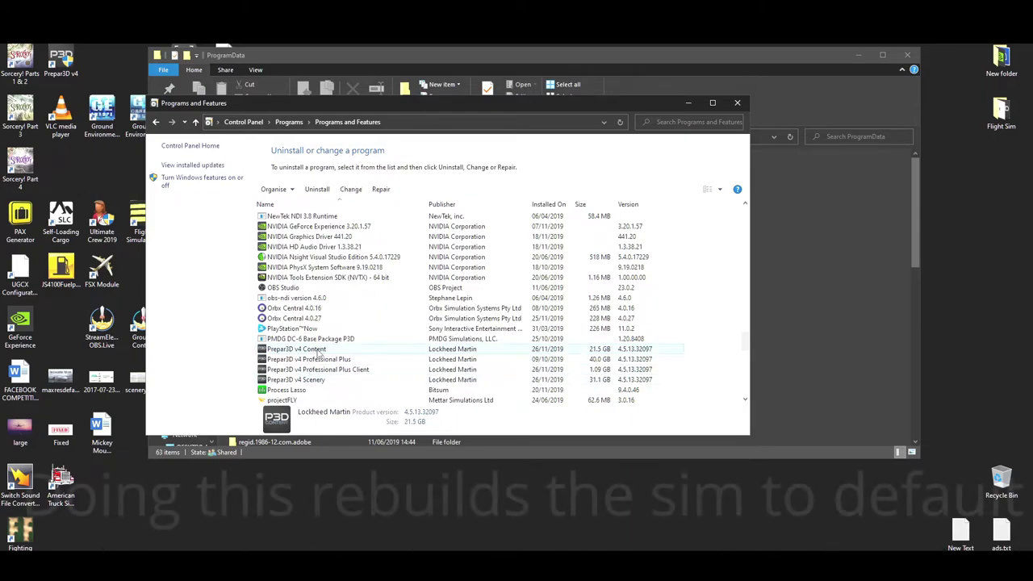
View the repair option for Prepar3D v4 Content, Professional Plus Client and Scenery without running it, and close Programs and Features.
right_click(319, 353)
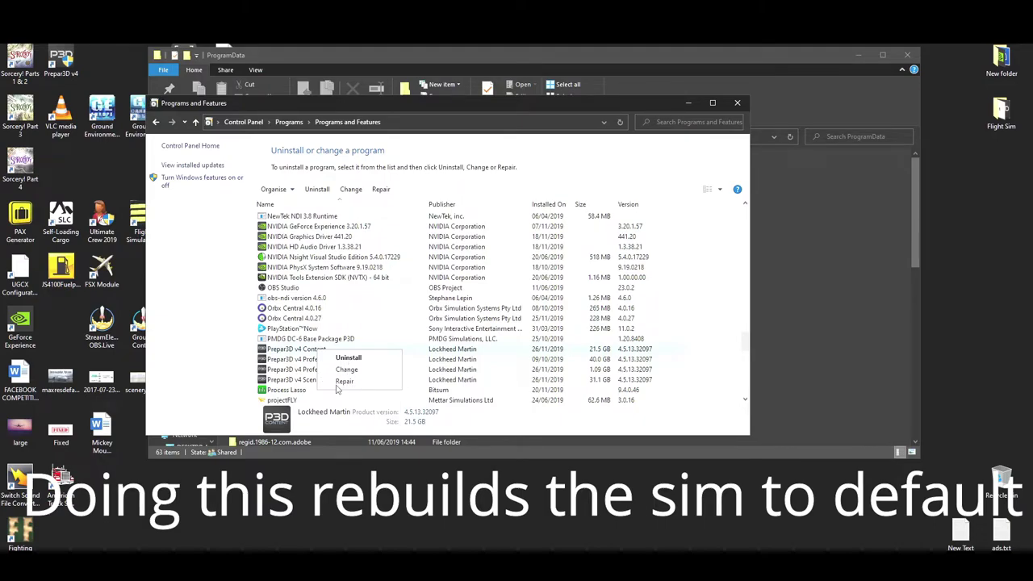
click(336, 107)
right_click(355, 371)
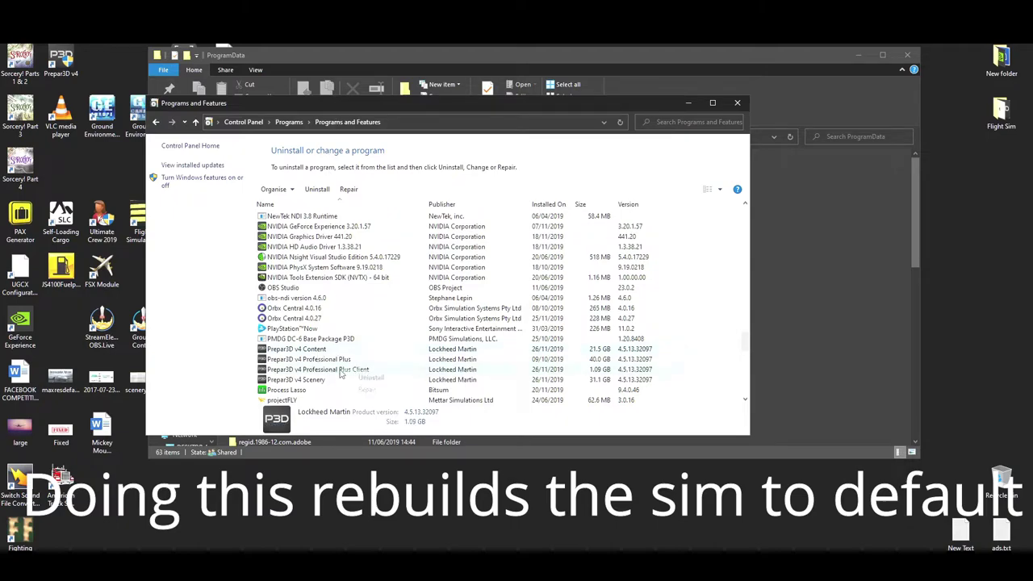
click(335, 109)
right_click(323, 379)
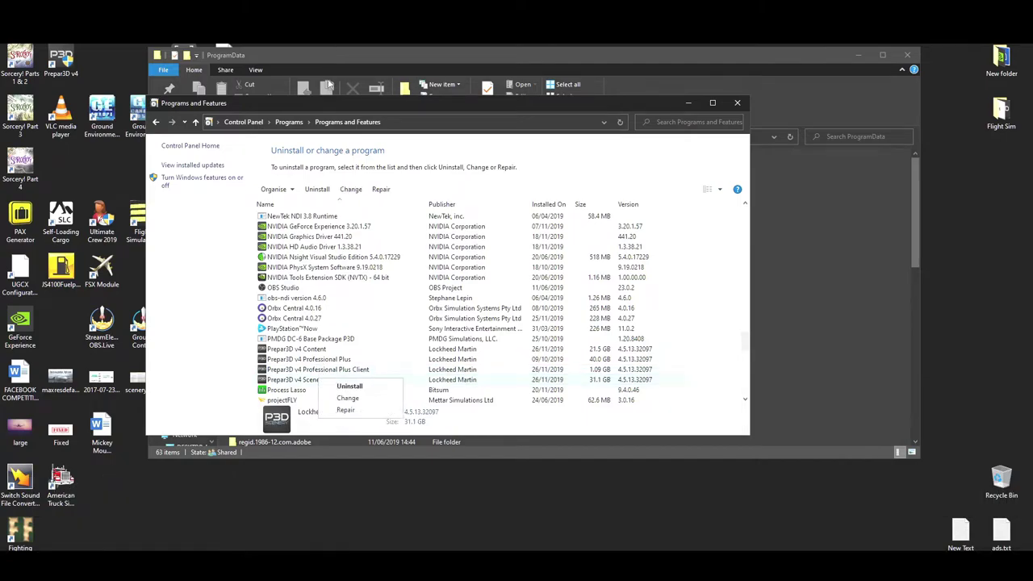
click(340, 104)
click(736, 104)
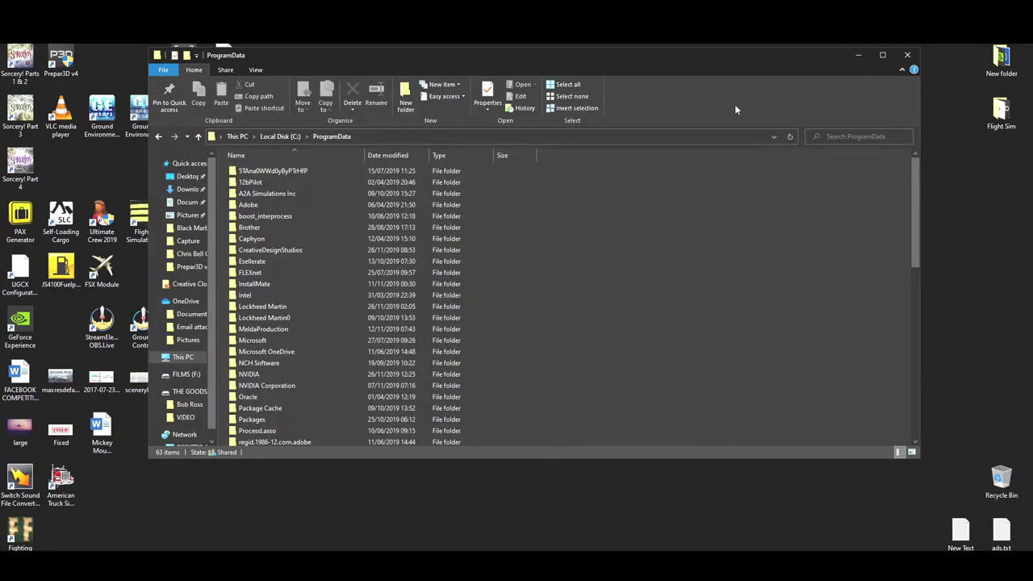
Open the Prepar3D v4 folder inside the new Lockheed Martin folder in Program Files.
click(280, 136)
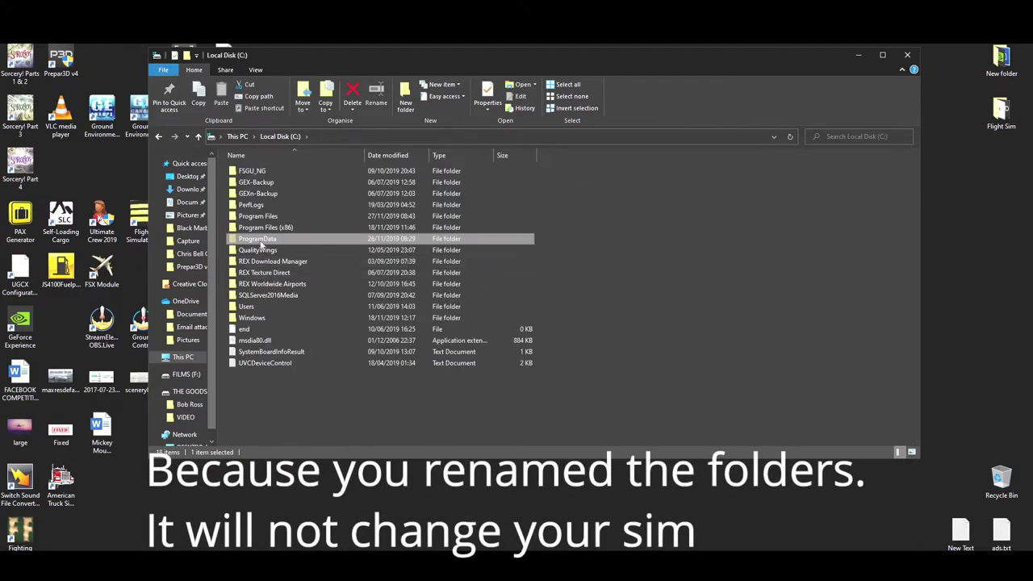
double_click(261, 218)
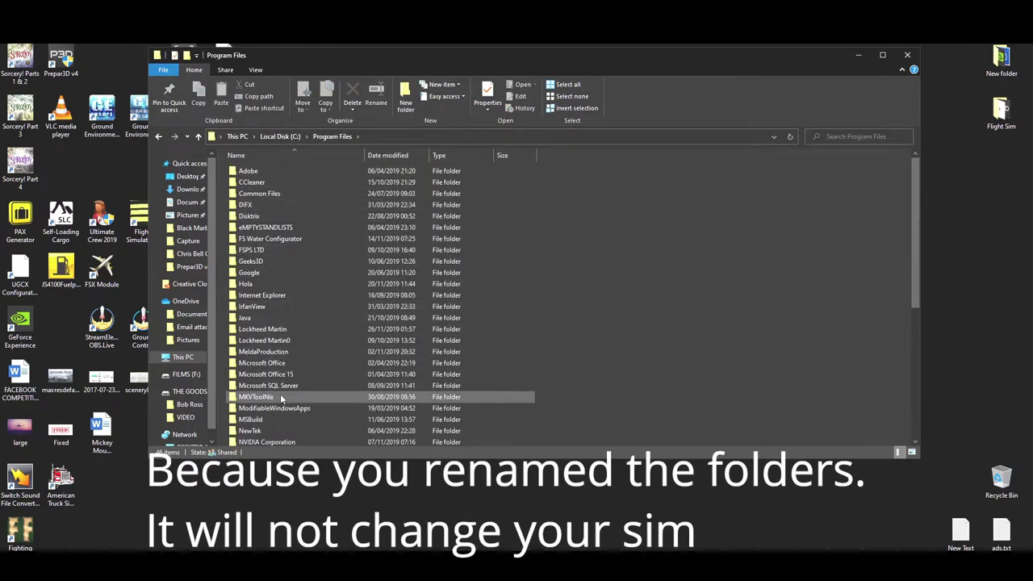
scroll(283, 353, down, 3)
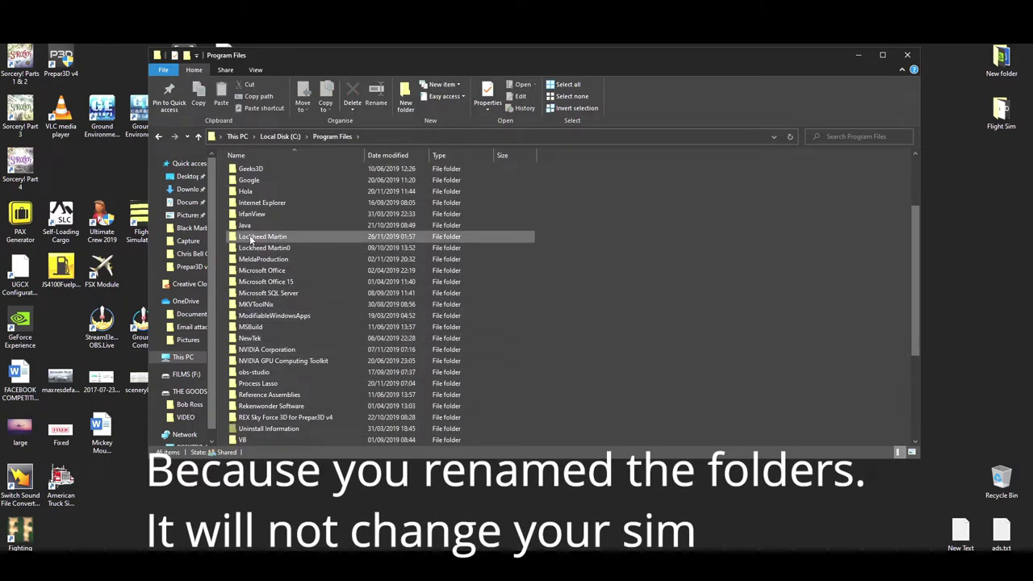
mouse_move(259, 240)
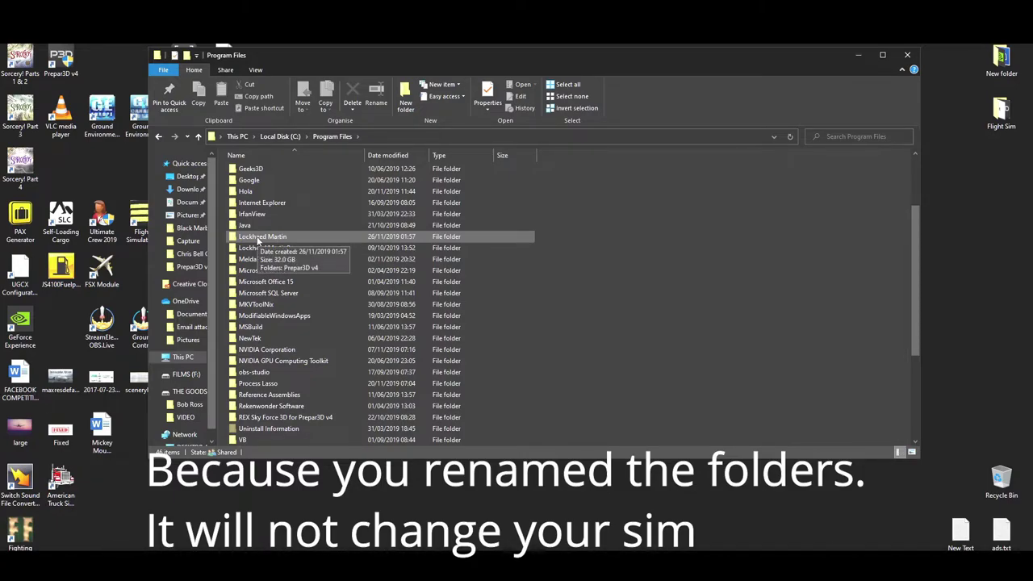
double_click(258, 240)
double_click(261, 172)
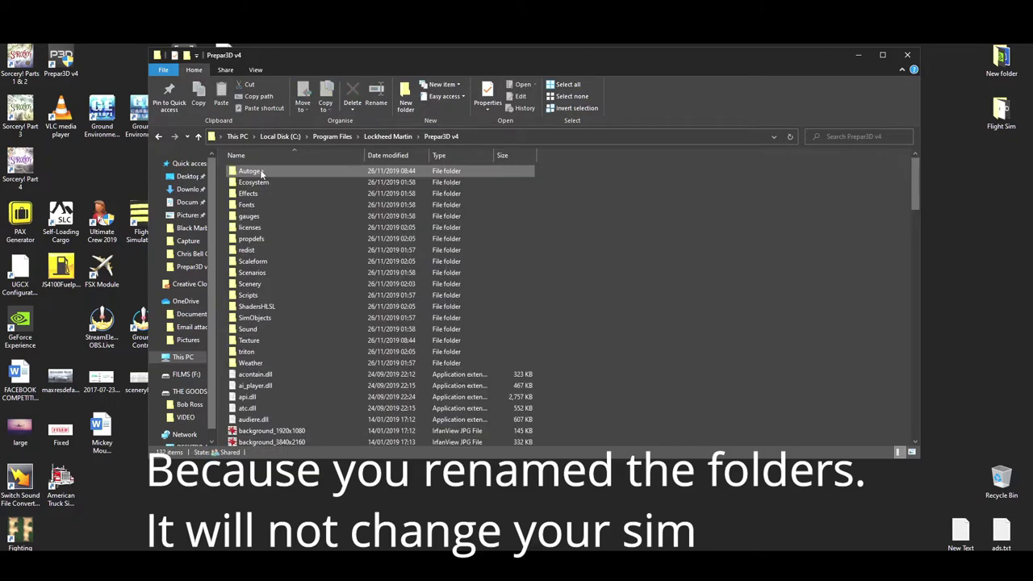
Locate the Prepar3D application in the Prepar3D v4 folder and view its run-as-administrator option without launching it.
scroll(360, 298, down, 7)
scroll(363, 313, down, 20)
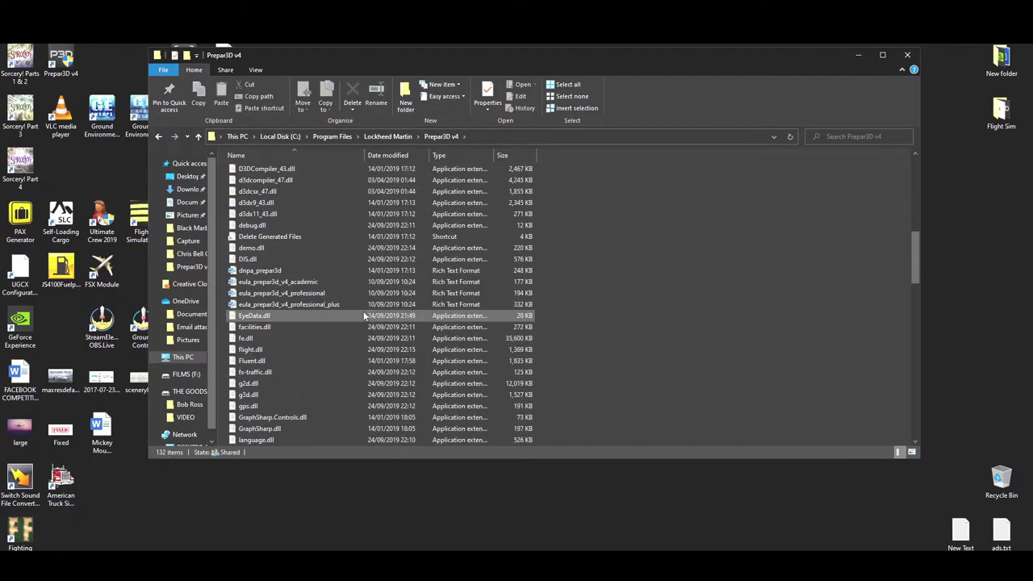
scroll(360, 321, up, 15)
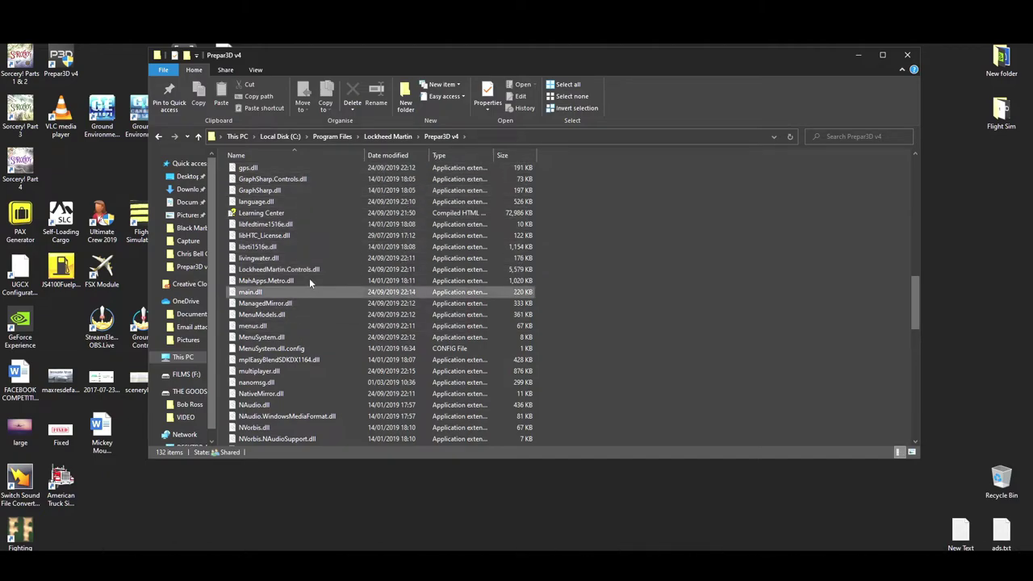
scroll(322, 409, down, 4)
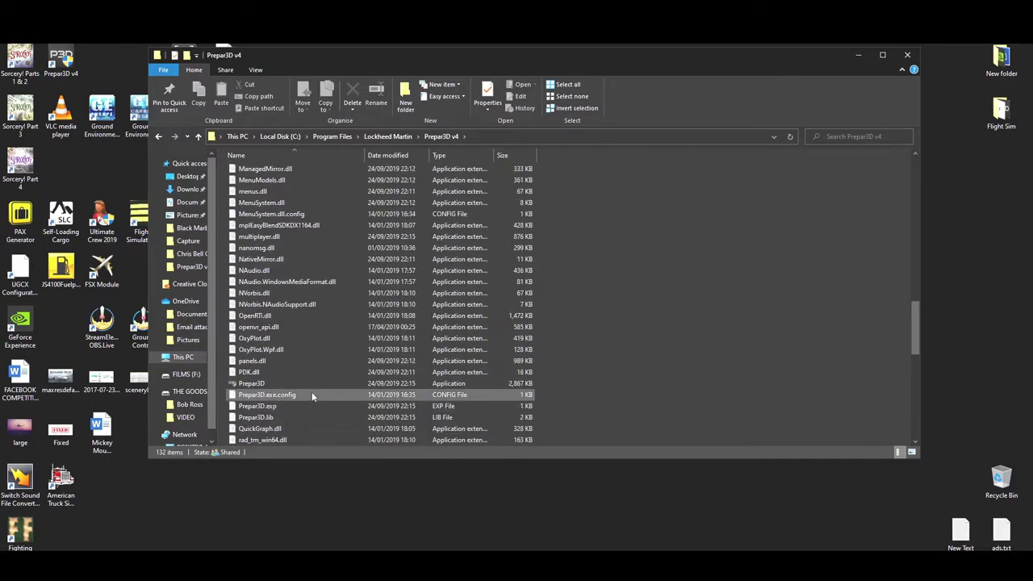
click(312, 382)
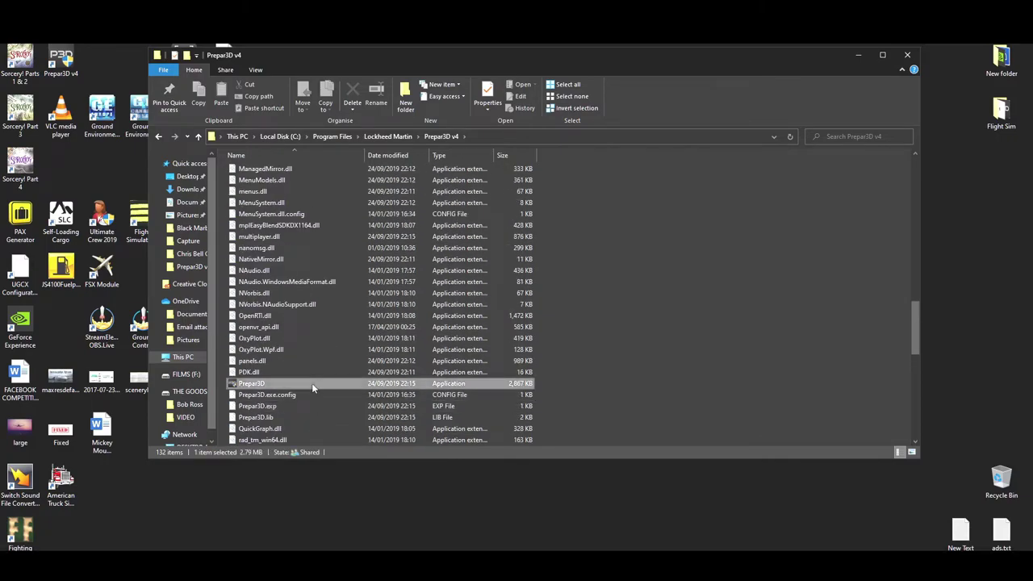
right_click(252, 387)
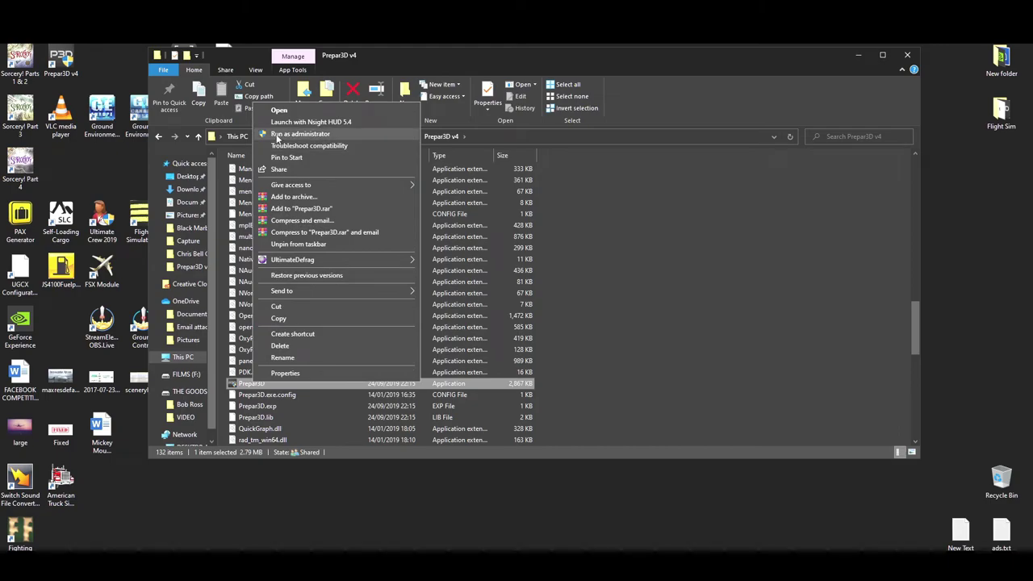
click(724, 210)
click(724, 210)
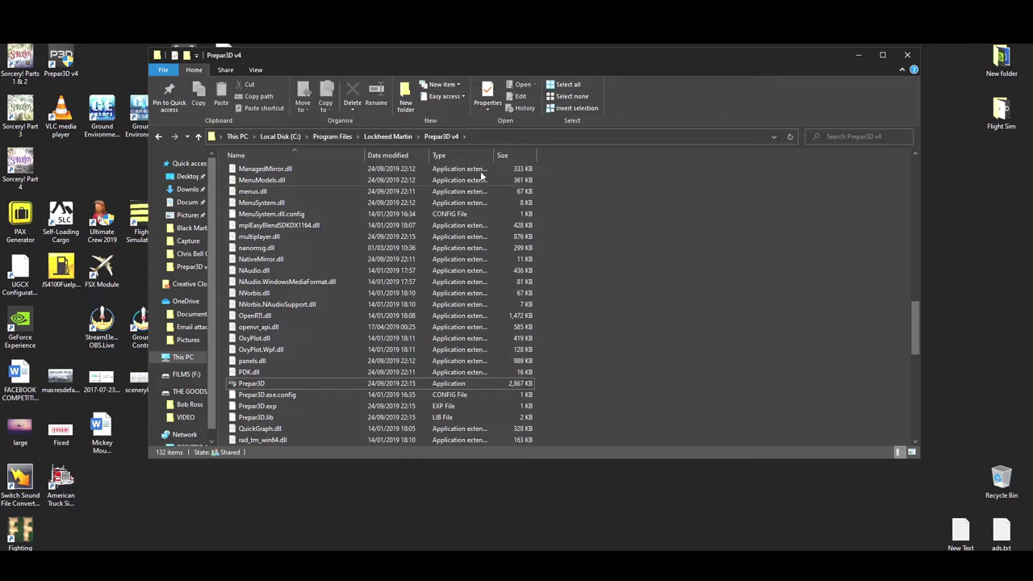
Go up to drive C, open the ProgramData folder and select the new Lockheed Martin folder.
click(319, 138)
click(294, 136)
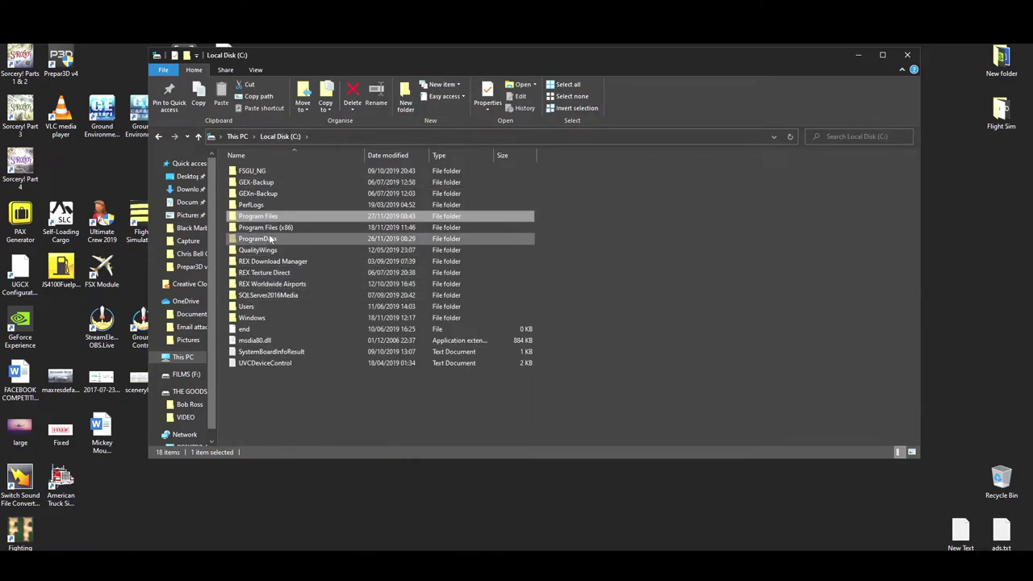
double_click(271, 239)
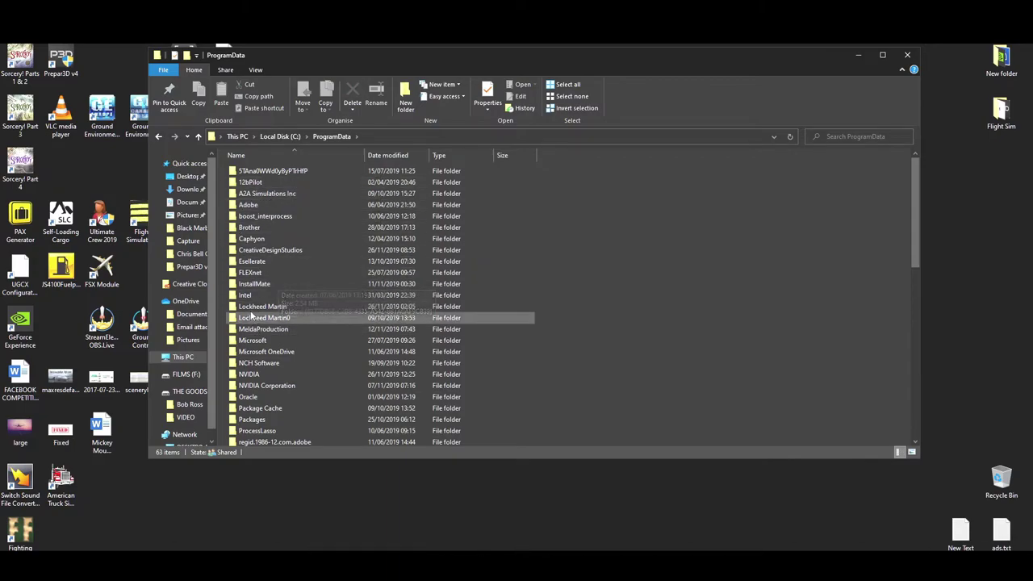
click(252, 311)
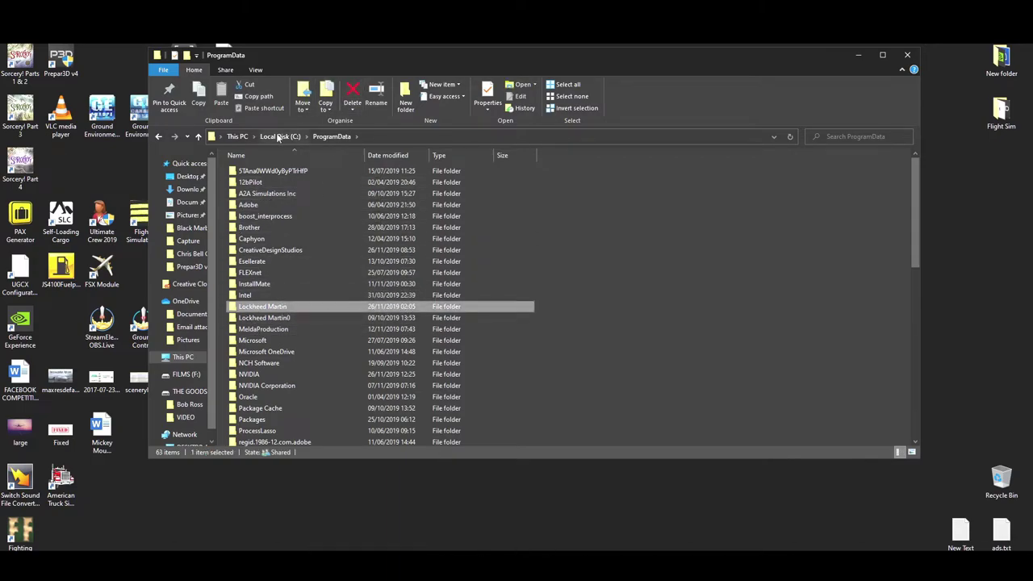
Open the Users folder on drive C and return to the root of the drive.
click(279, 138)
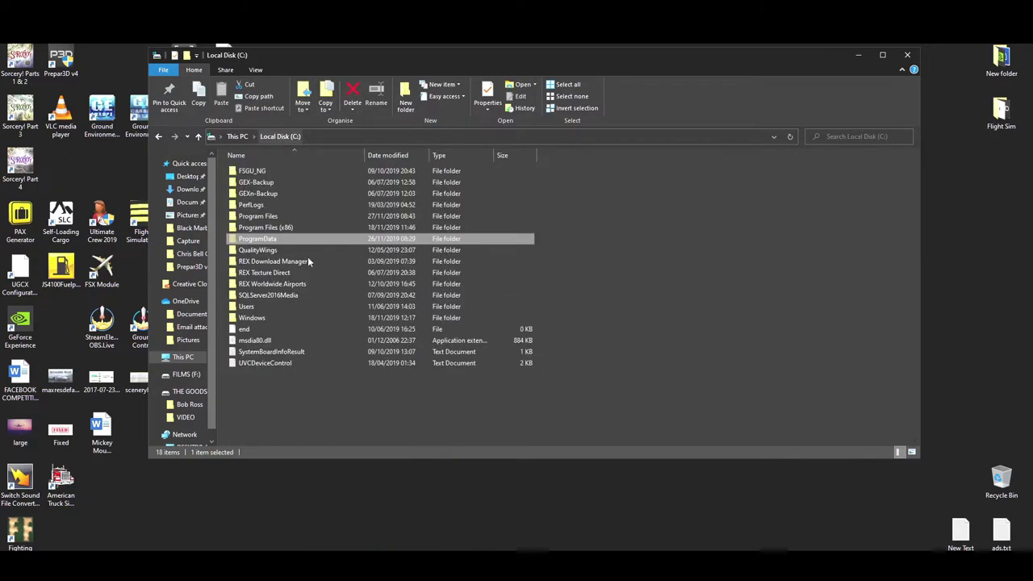
double_click(273, 307)
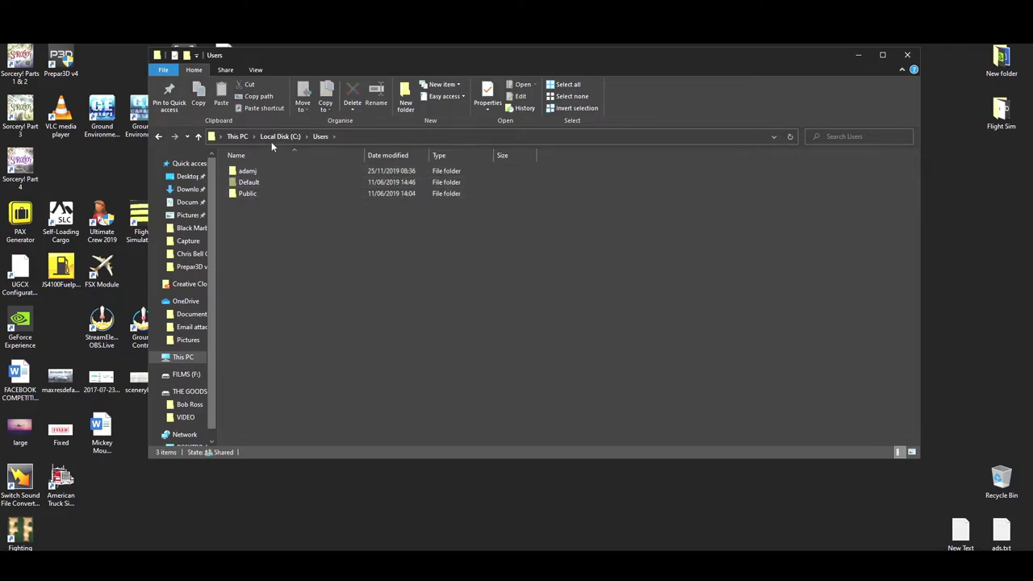
click(279, 137)
Select Program Files on drive C and view the launch options of the desktop Prepar3D v4 shortcut without running it.
click(262, 218)
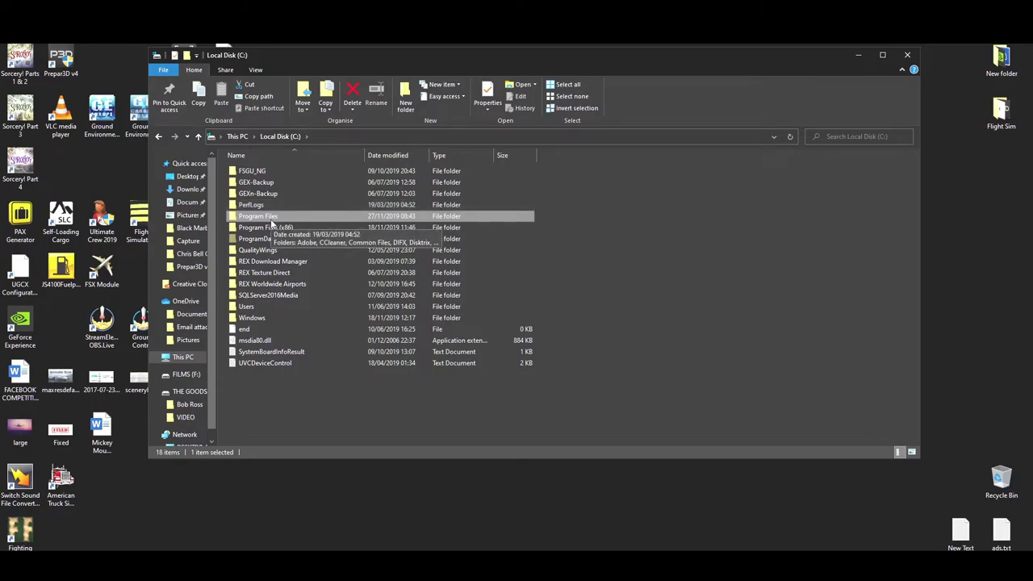
right_click(51, 59)
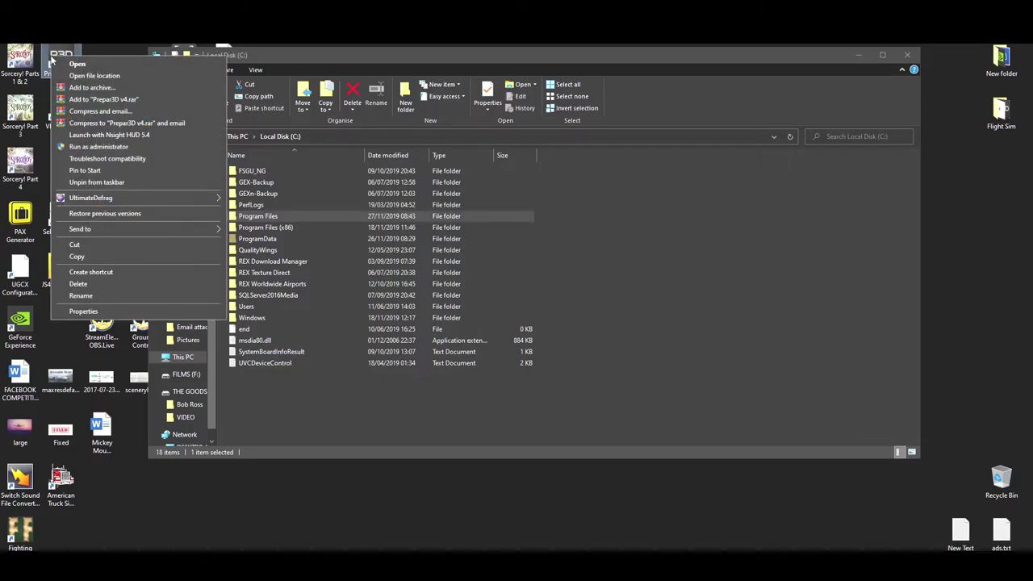
click(418, 58)
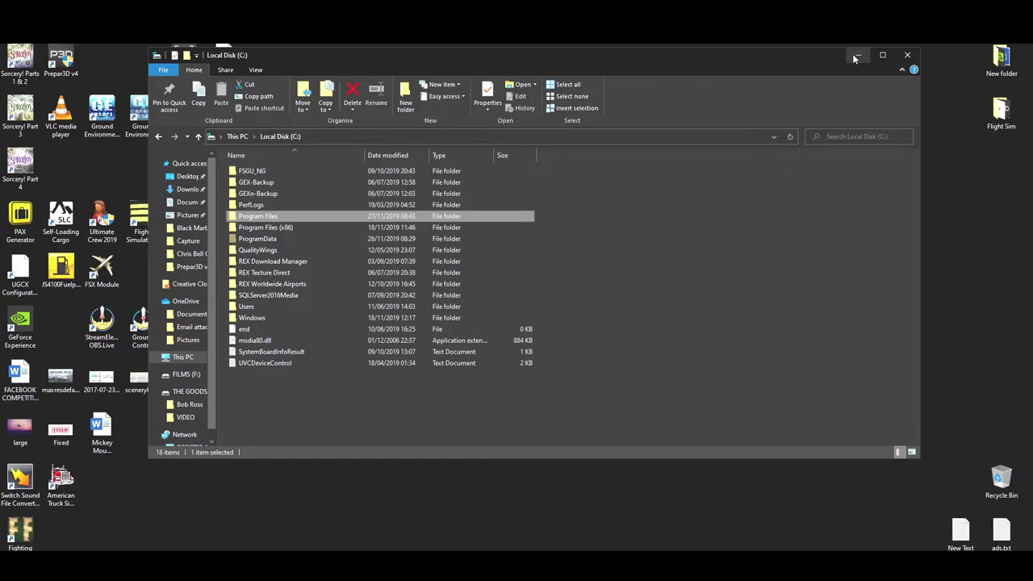
Open Program Files on drive C and select the renamed Lockheed Martin0 folder.
double_click(276, 218)
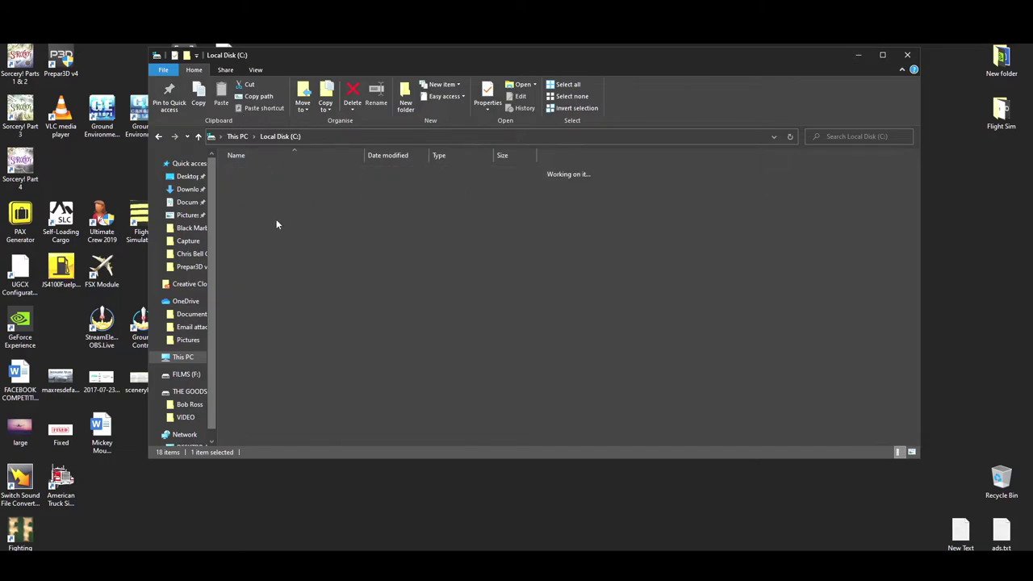
click(310, 339)
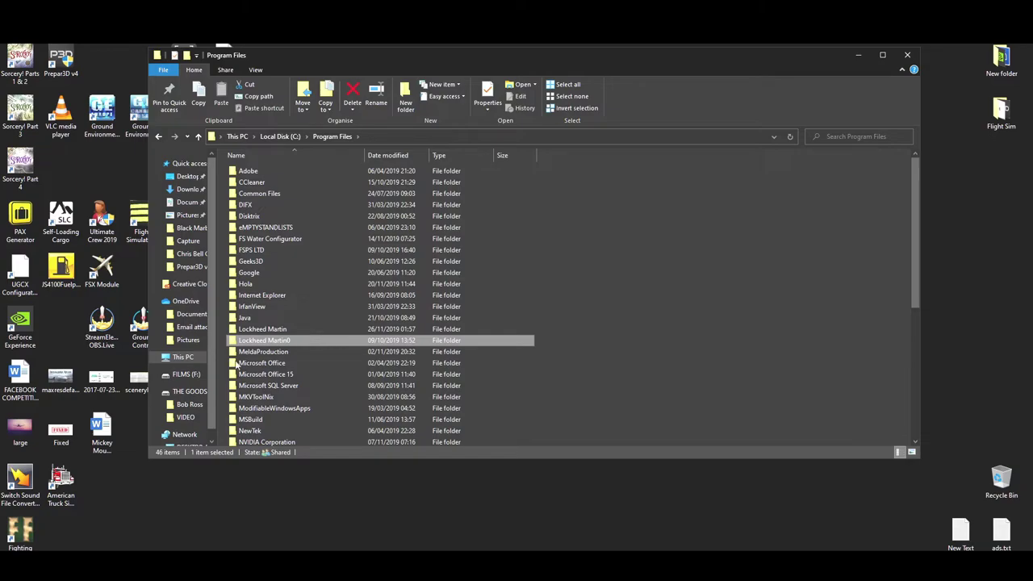
drag(253, 342, 250, 344)
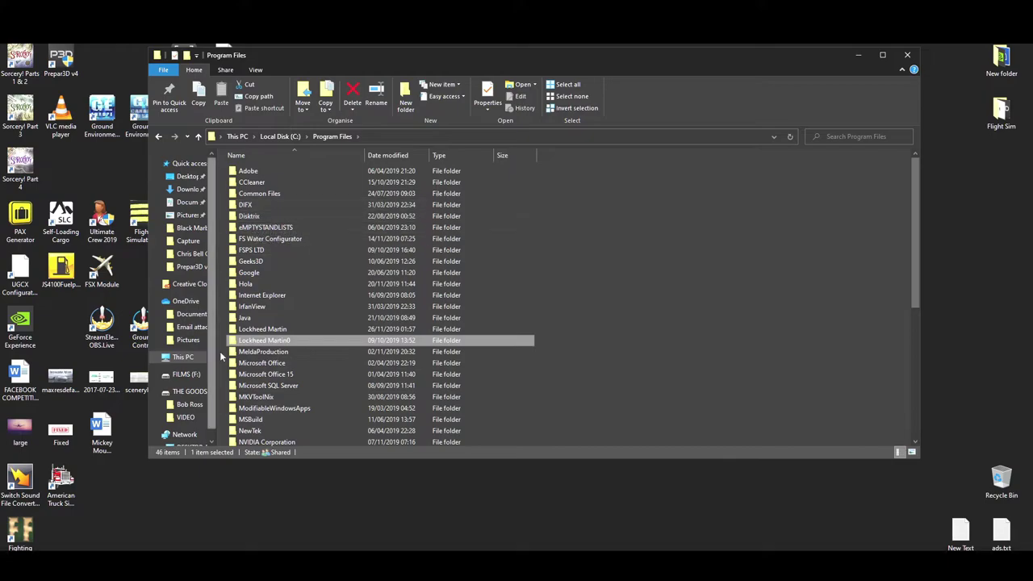
View the available actions for the new Lockheed Martin folder in Program Files without applying any.
click(286, 331)
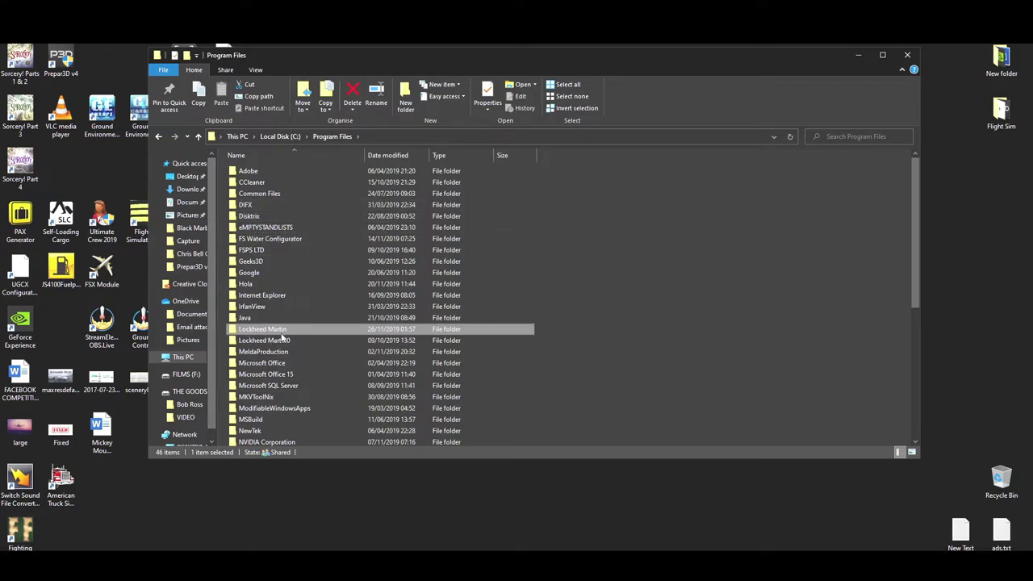
right_click(272, 334)
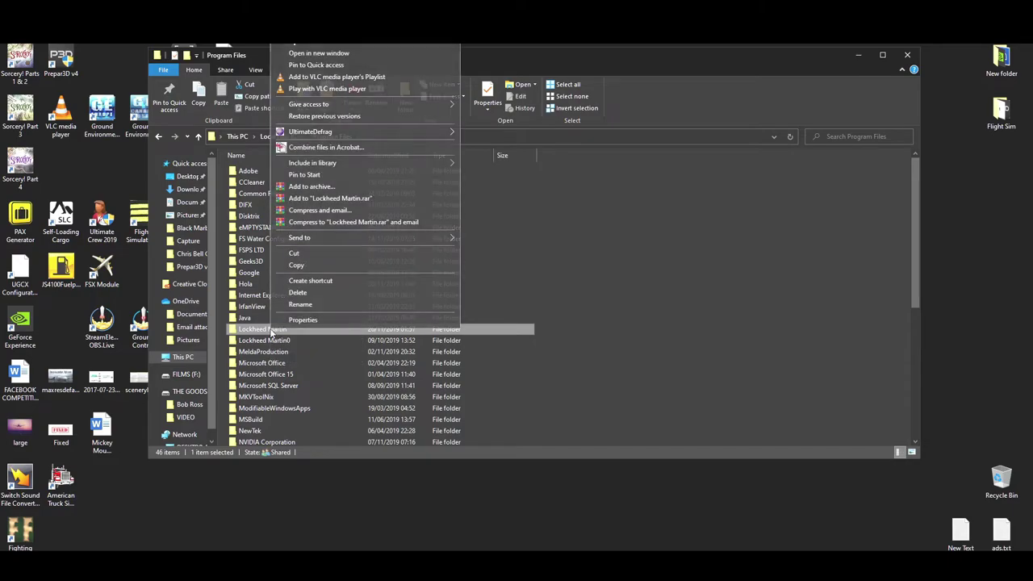
click(650, 324)
Switch from Program Files to ProgramData on drive C and select the Lockheed Martin folder beside Lockheed Martin0.
click(274, 136)
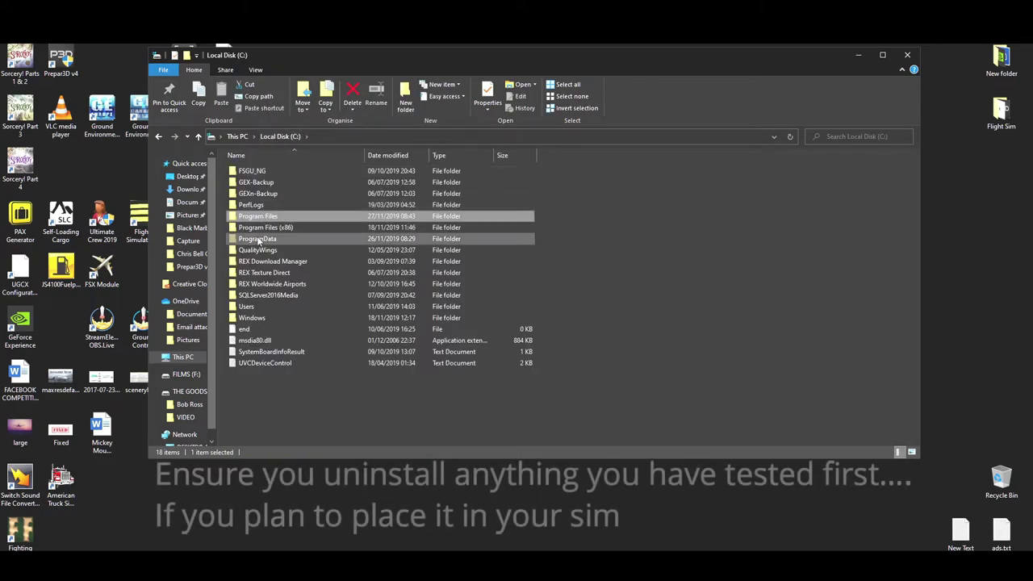
double_click(259, 243)
click(270, 307)
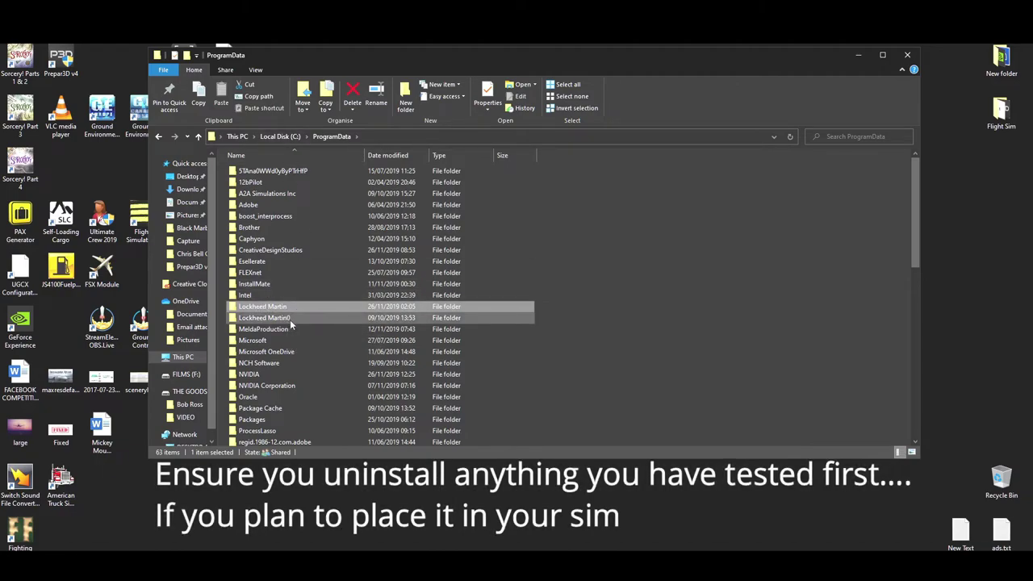
Open AppData\Local in the user's profile folder on drive C and point out the Lockheed Martin and Lockheed Martin0 folders.
click(269, 137)
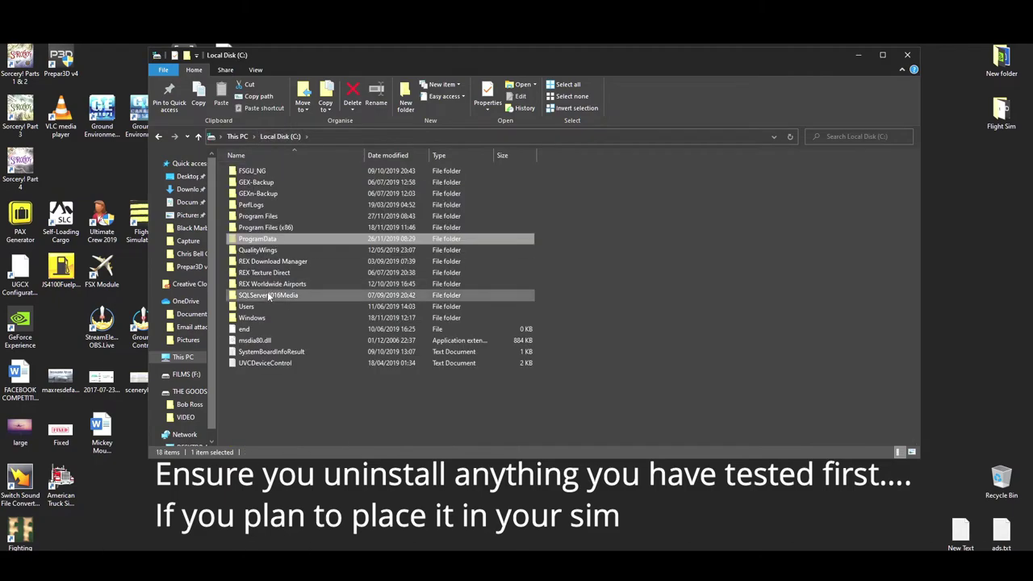
double_click(269, 306)
double_click(257, 167)
double_click(251, 217)
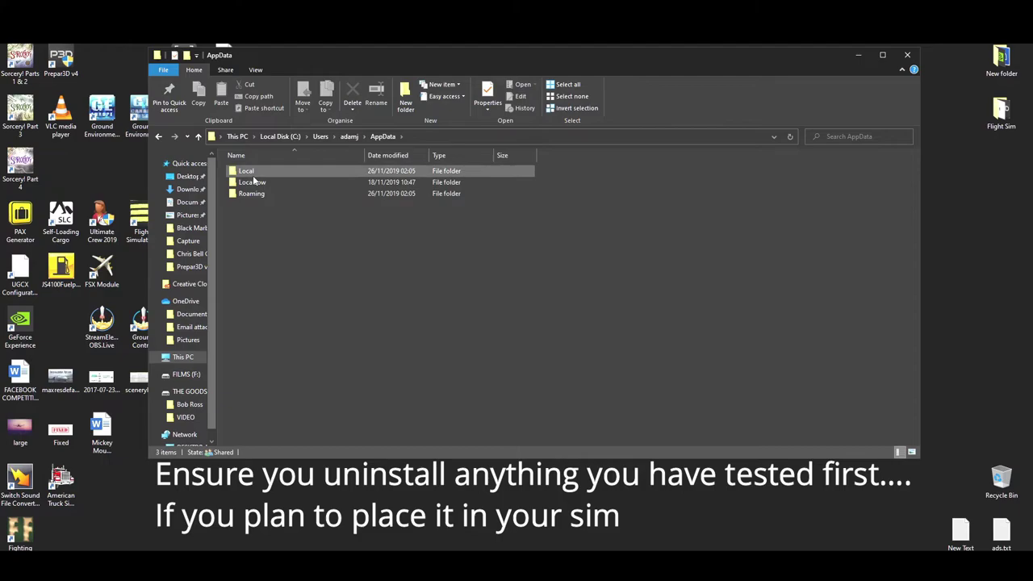
double_click(249, 171)
scroll(283, 375, down, 8)
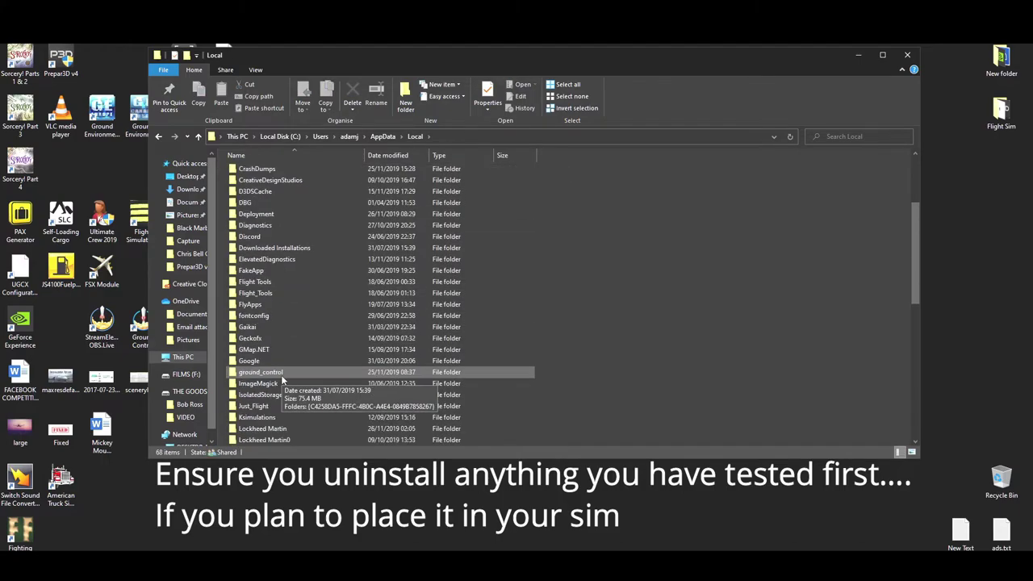
click(278, 294)
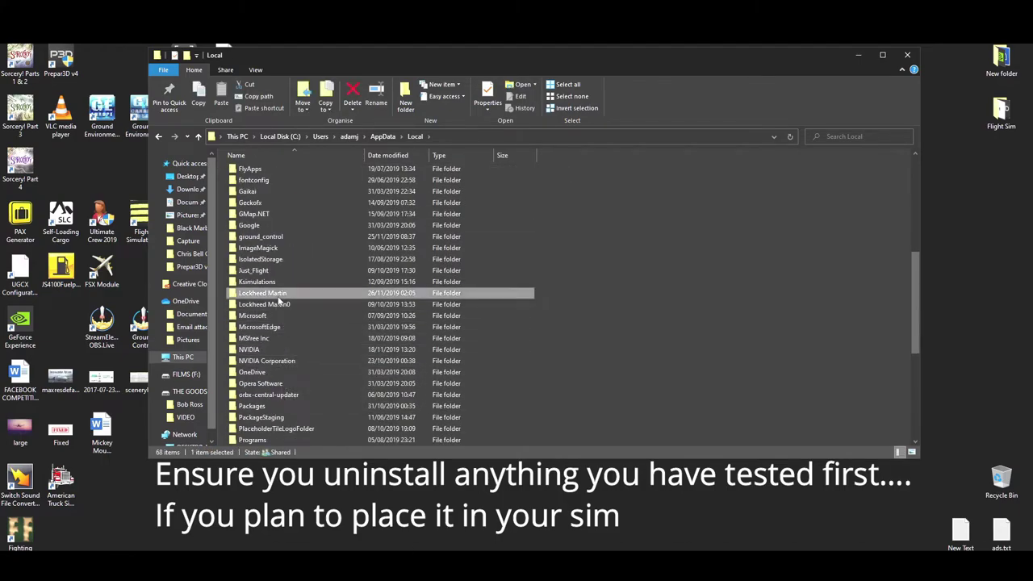
click(287, 305)
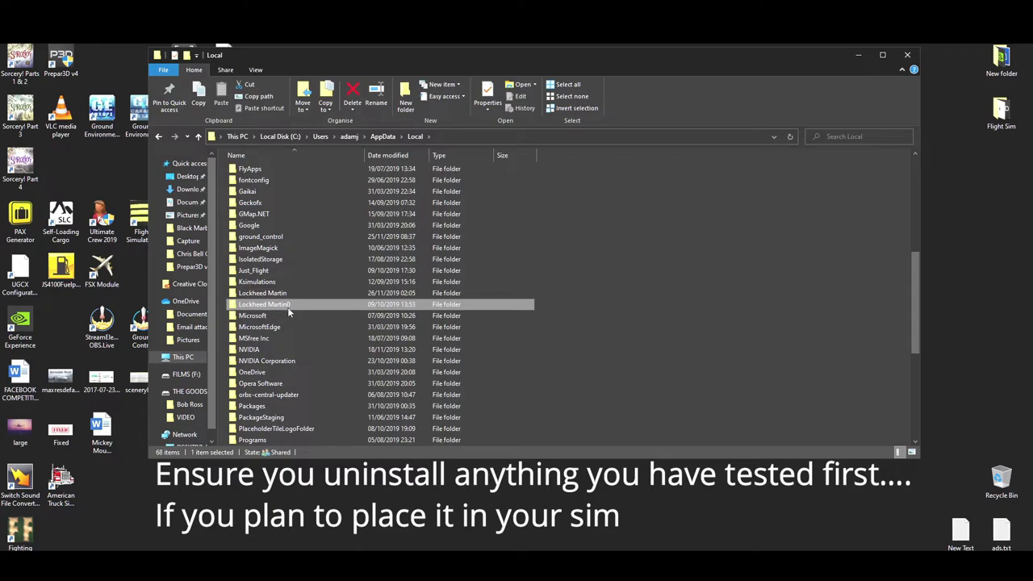
Open AppData\Roaming and point out the Lockheed Martin0 and Lockheed Martin folders.
click(383, 137)
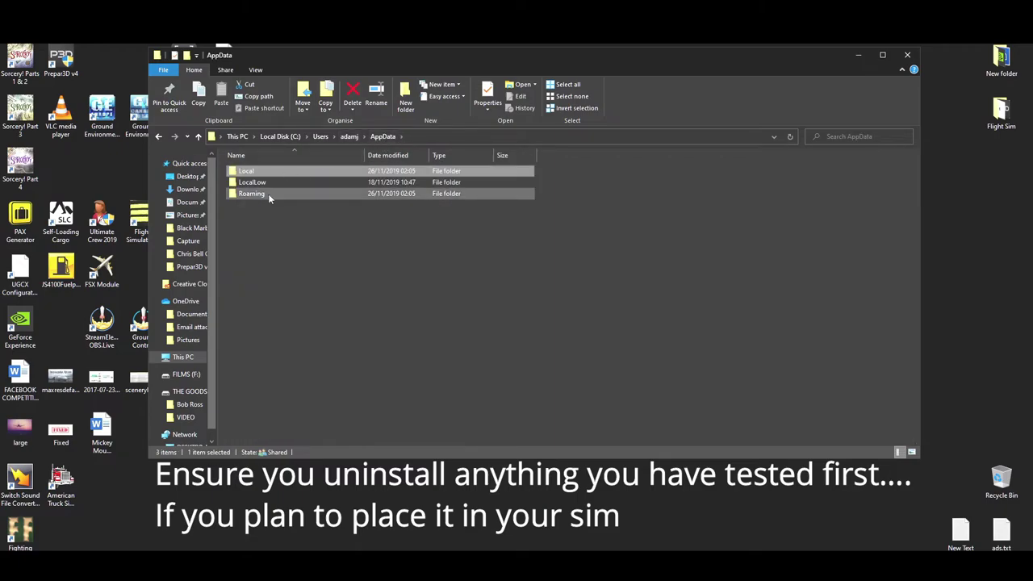
double_click(268, 193)
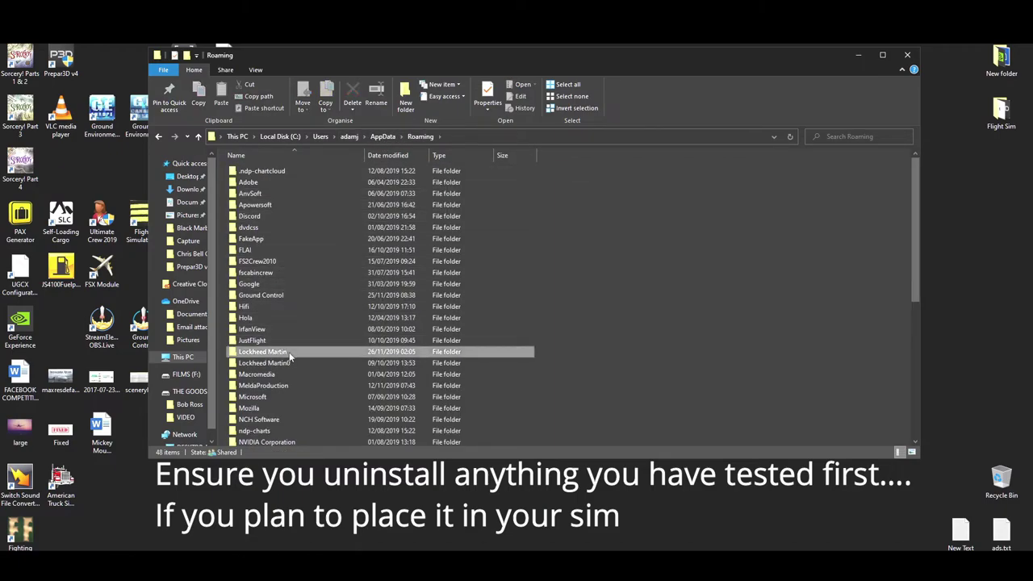
click(290, 365)
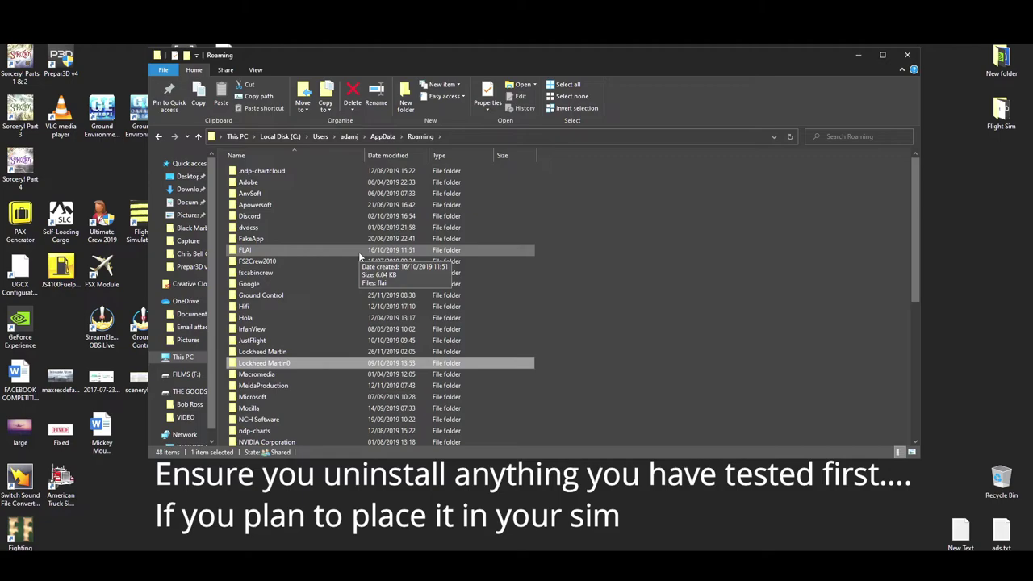
click(265, 353)
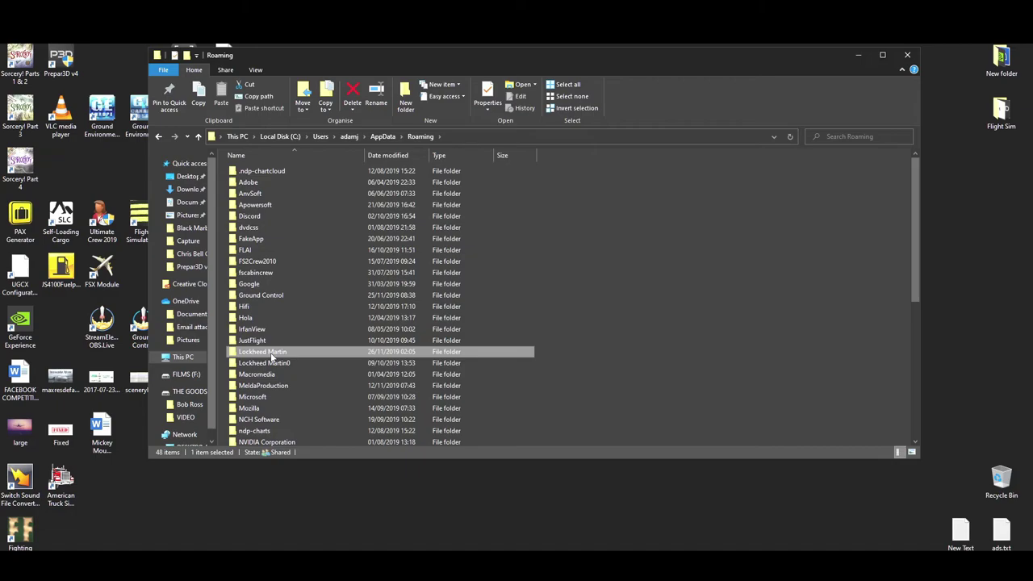
mouse_move(273, 365)
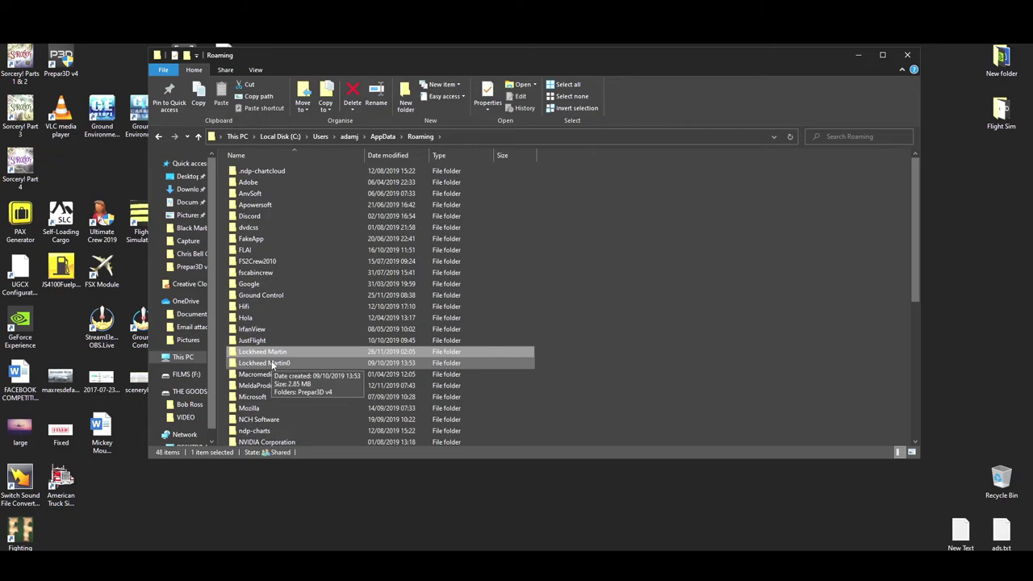